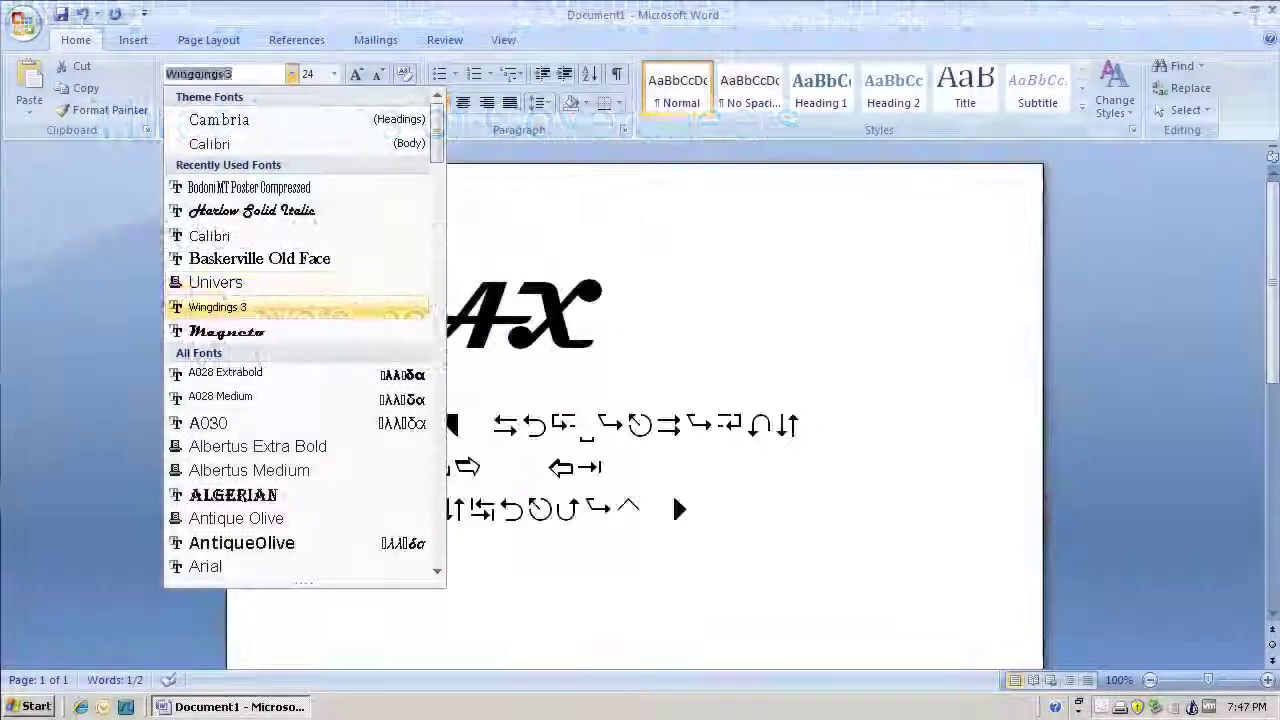
Step: Preview fonts from Magneto downward on the ToName field text, then set it to Calibri
{"action": "key", "text": "Down"}
{"action": "key", "text": "Down"}
{"action": "key", "text": "Down"}
{"action": "key", "text": "Down"}
{"action": "key", "text": "Down"}
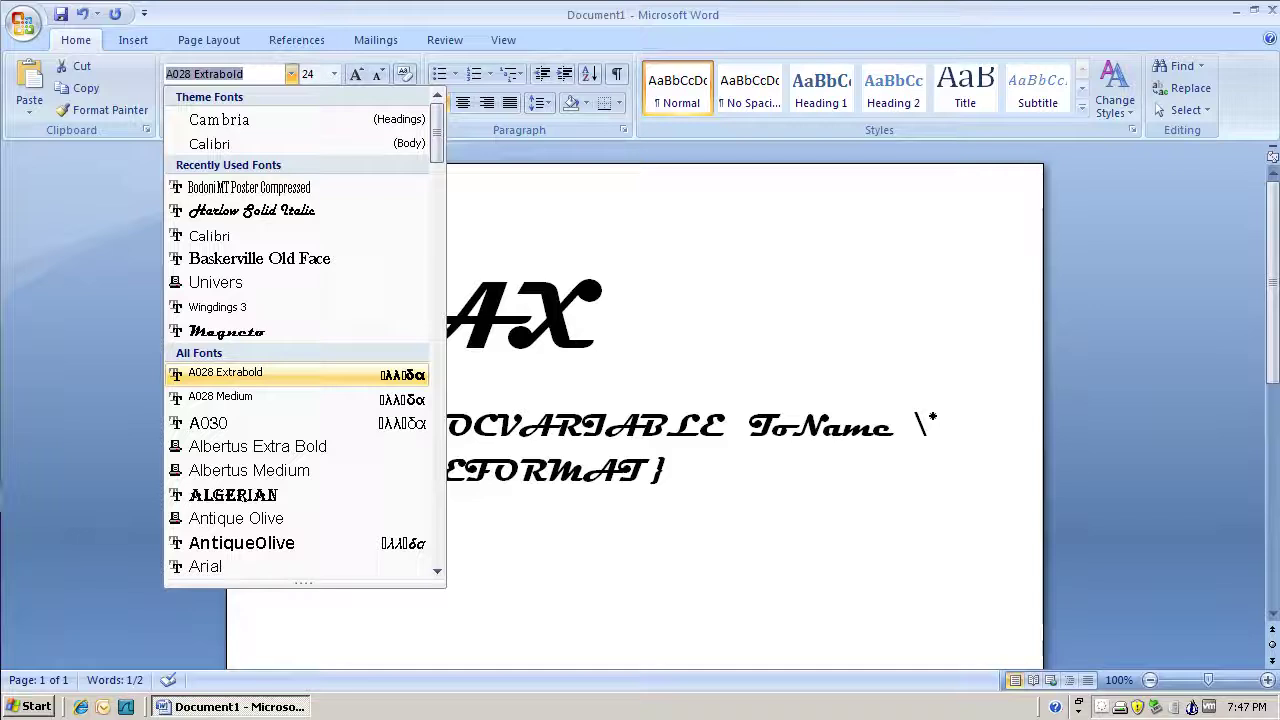
{"action": "key", "text": "Down"}
{"action": "key", "text": "Down"}
{"action": "key", "text": "Down"}
{"action": "key", "text": "Down"}
{"action": "key", "text": "Down"}
{"action": "key", "text": "Down"}
{"action": "key", "text": "Down"}
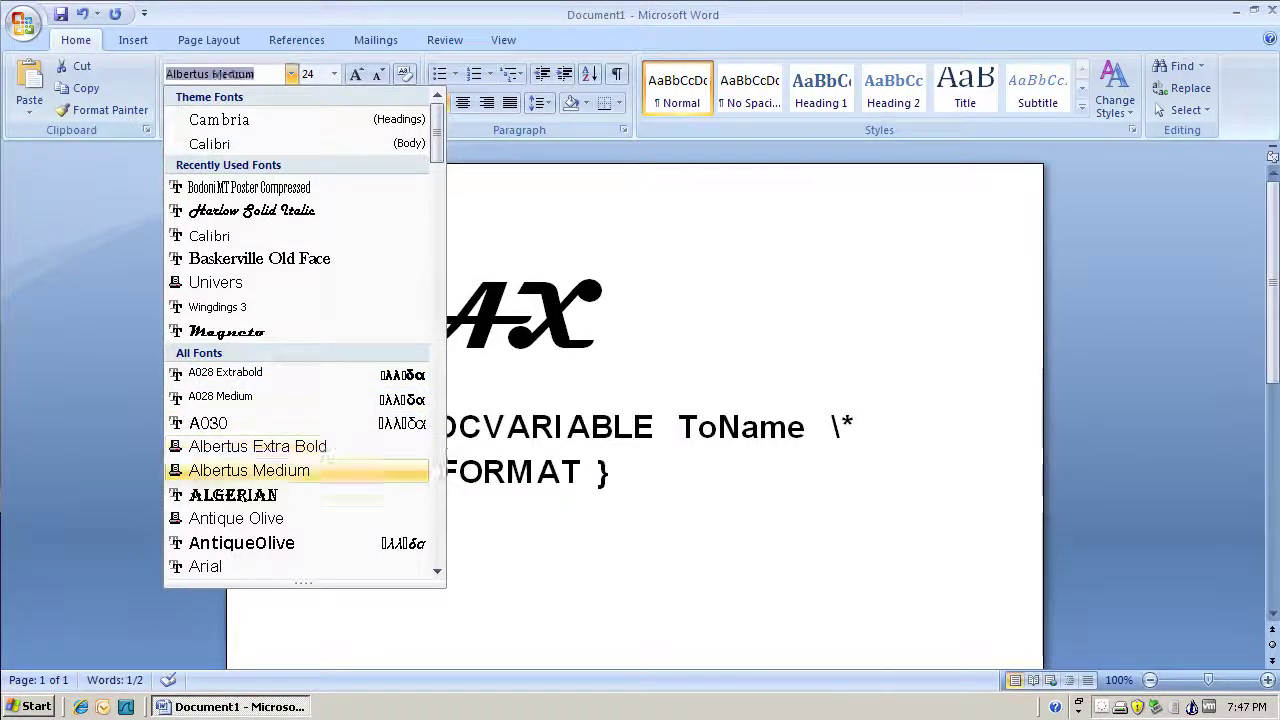
{"action": "key", "text": "Down"}
{"action": "key", "text": "Down"}
{"action": "key", "text": "Down"}
{"action": "key", "text": "Down"}
{"action": "key", "text": "Down"}
{"action": "key", "text": "Down"}
{"action": "key", "text": "Down"}
{"action": "key", "text": "Down"}
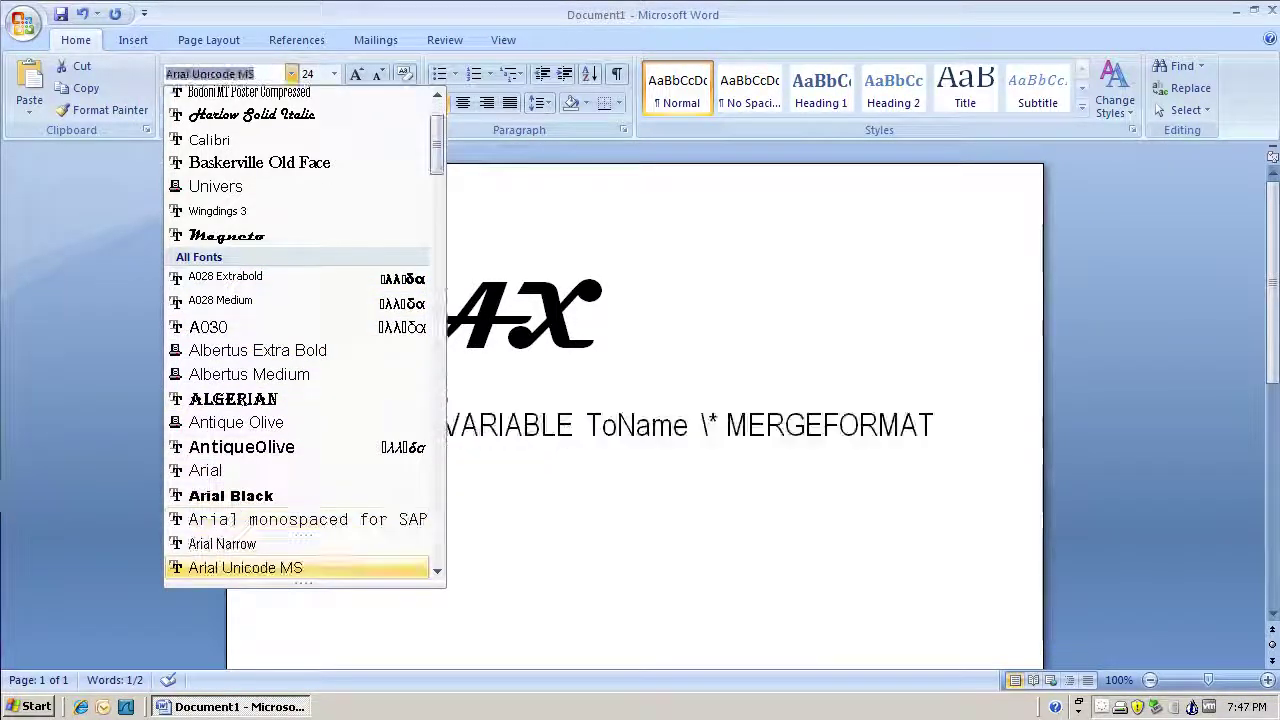
{"action": "key", "text": "Down"}
{"action": "key", "text": "Down"}
{"action": "key", "text": "Down"}
{"action": "key", "text": "Down"}
{"action": "key", "text": "Down"}
{"action": "key", "text": "Down"}
{"action": "key", "text": "Down"}
{"action": "key", "text": "Down"}
{"action": "key", "text": "Down"}
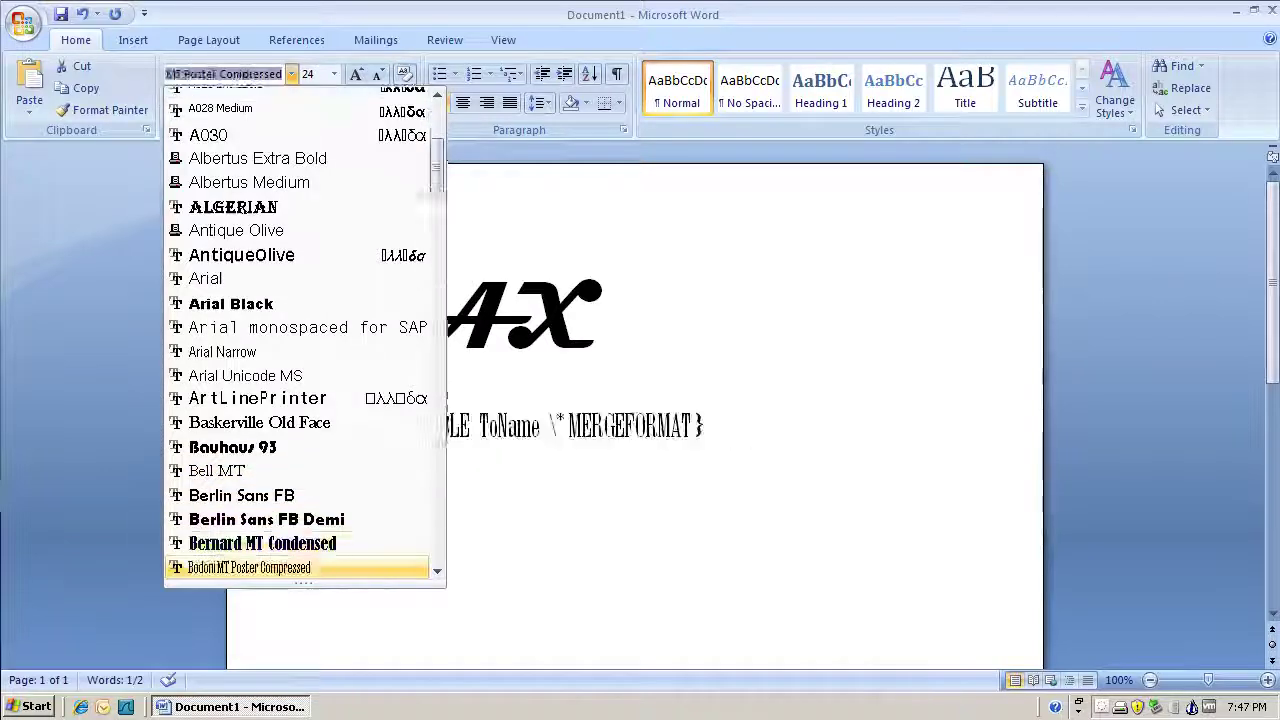
{"action": "key", "text": "Down"}
{"action": "key", "text": "Down"}
{"action": "key", "text": "Down"}
{"action": "key", "text": "Down"}
{"action": "key", "text": "Down"}
{"action": "key", "text": "Down"}
{"action": "key", "text": "Down"}
{"action": "key", "text": "Down"}
{"action": "key", "text": "Down"}
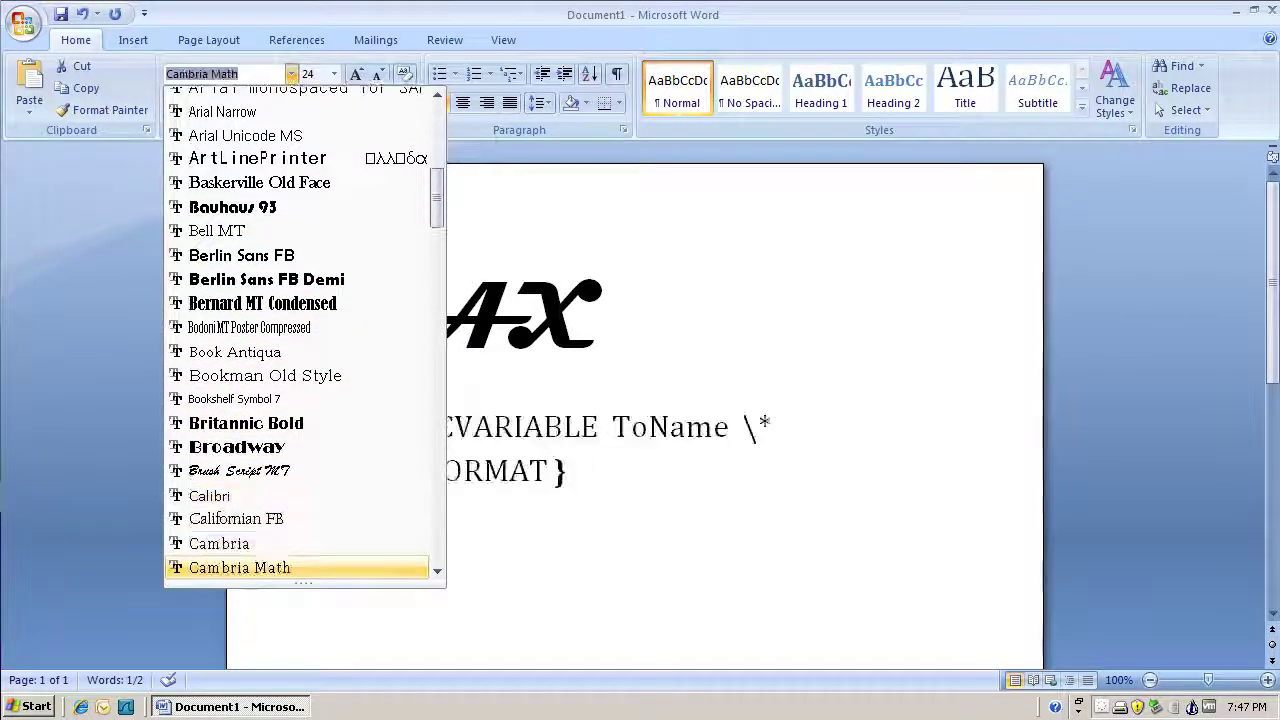
{"action": "key", "text": "Down"}
{"action": "key", "text": "Down"}
{"action": "key", "text": "Down"}
{"action": "key", "text": "Down"}
{"action": "key", "text": "Down"}
{"action": "key", "text": "Down"}
{"action": "key", "text": "Down"}
{"action": "key", "text": "Down"}
{"action": "key", "text": "Down"}
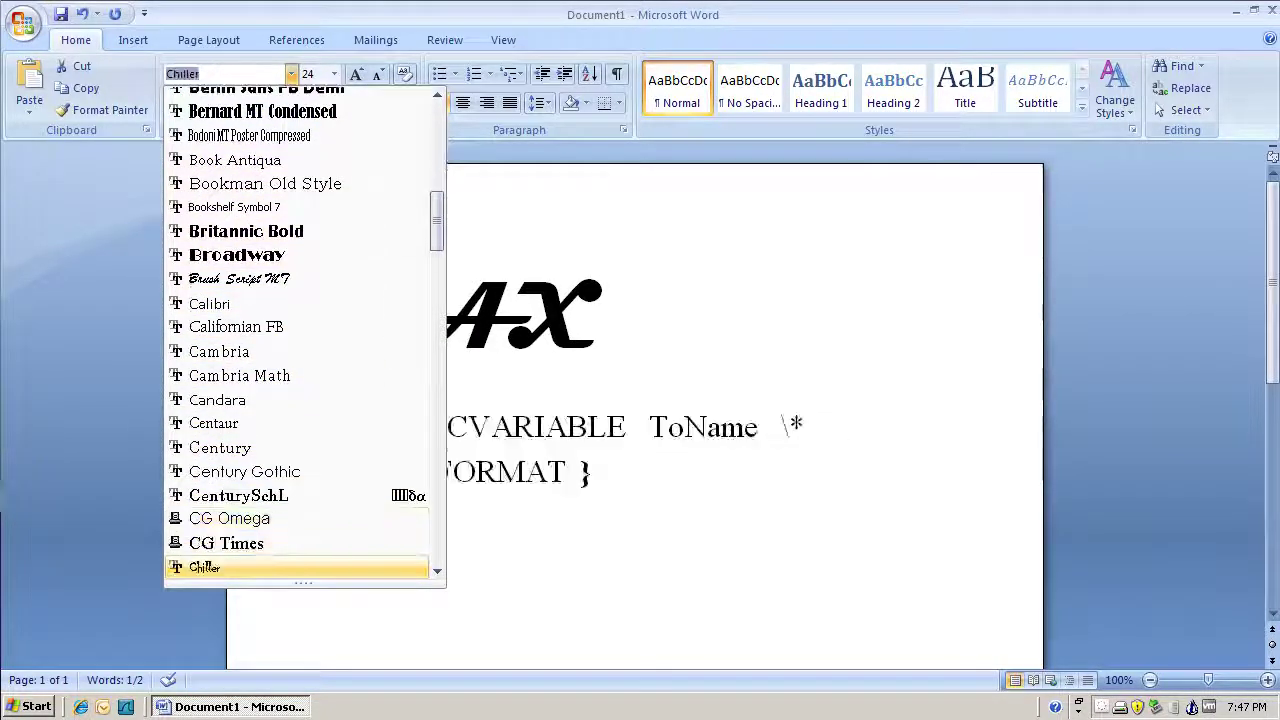
{"action": "key", "text": "Down"}
{"action": "key", "text": "Down"}
{"action": "key", "text": "Down"}
{"action": "key", "text": "Down"}
{"action": "key", "text": "Down"}
{"action": "key", "text": "Down"}
{"action": "key", "text": "Down"}
{"action": "key", "text": "Down"}
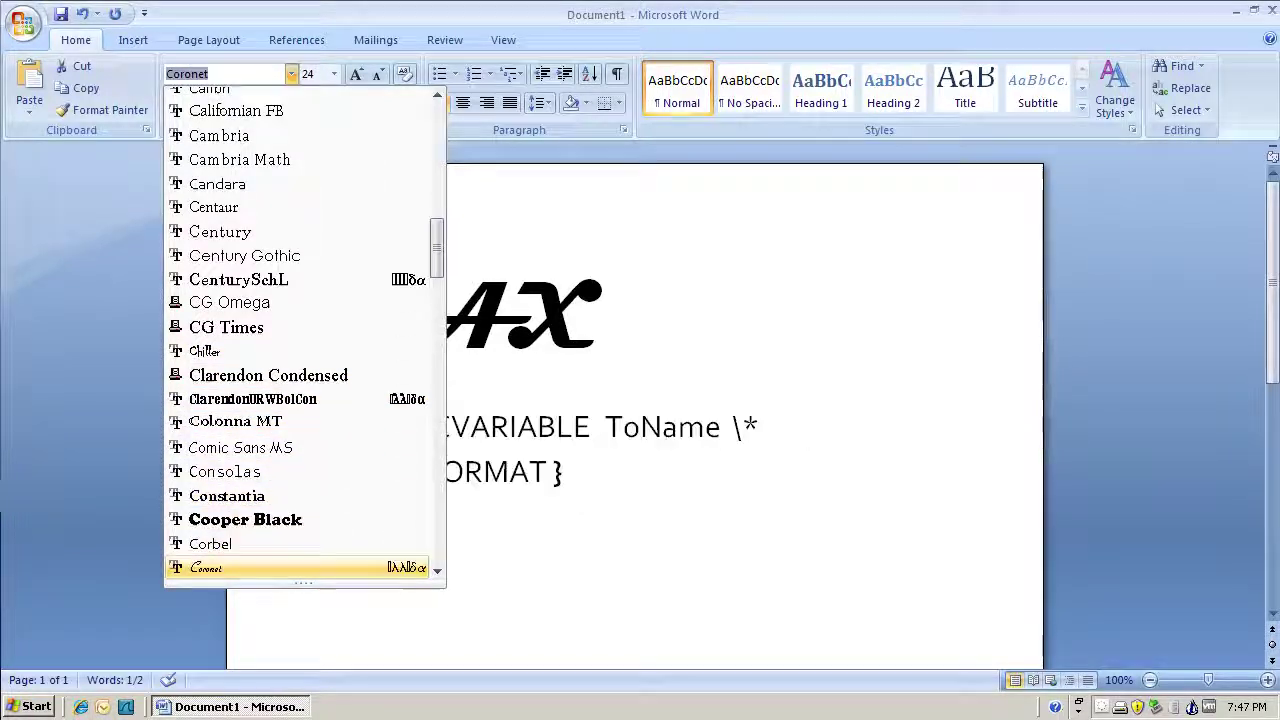
{"action": "key", "text": "Down"}
{"action": "key", "text": "Down"}
{"action": "key", "text": "Down"}
{"action": "key", "text": "Down"}
{"action": "key", "text": "Down"}
{"action": "key", "text": "Down"}
{"action": "key", "text": "Down"}
{"action": "key", "text": "Down"}
{"action": "key", "text": "Down"}
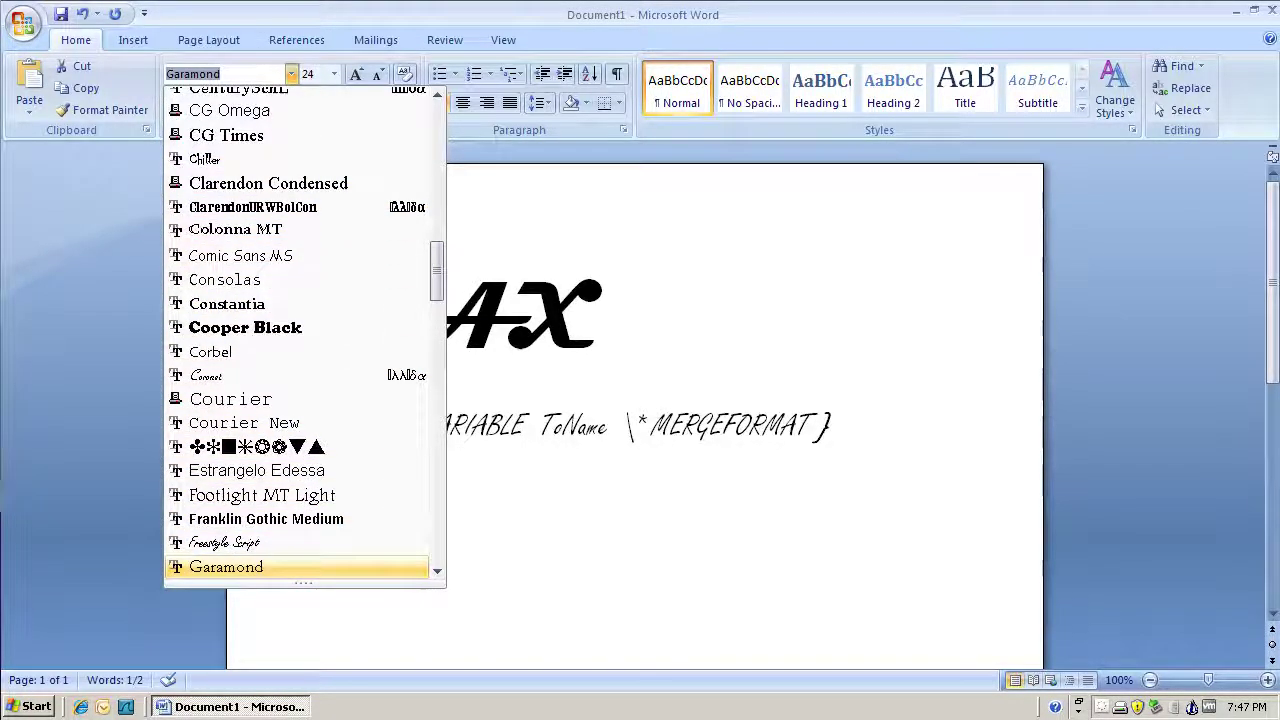
{"action": "key", "text": "Down"}
{"action": "key", "text": "Down"}
{"action": "key", "text": "Down"}
{"action": "key", "text": "Down"}
{"action": "key", "text": "Down"}
{"action": "key", "text": "Down"}
{"action": "key", "text": "Down"}
{"action": "key", "text": "Down"}
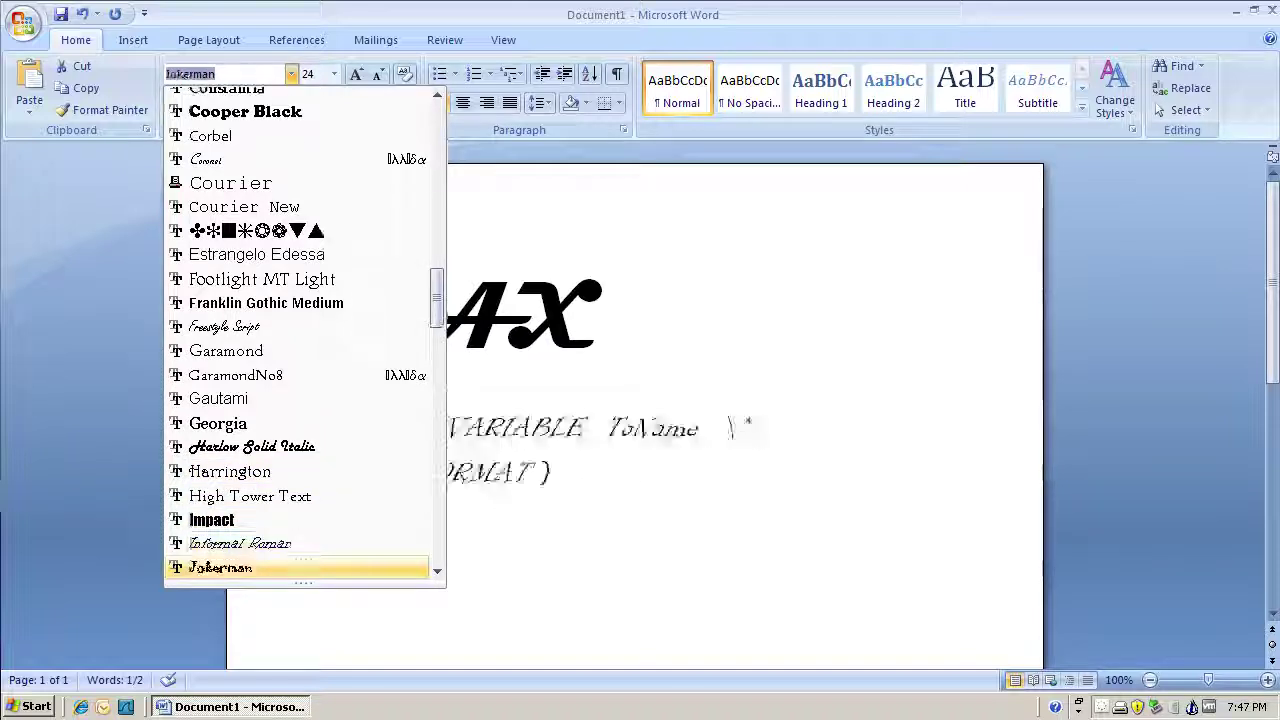
{"action": "key", "text": "Down"}
{"action": "key", "text": "Down"}
{"action": "key", "text": "Down"}
{"action": "key", "text": "Down"}
{"action": "key", "text": "Down"}
{"action": "key", "text": "Down"}
{"action": "key", "text": "Down"}
{"action": "key", "text": "Down"}
{"action": "key", "text": "Down"}
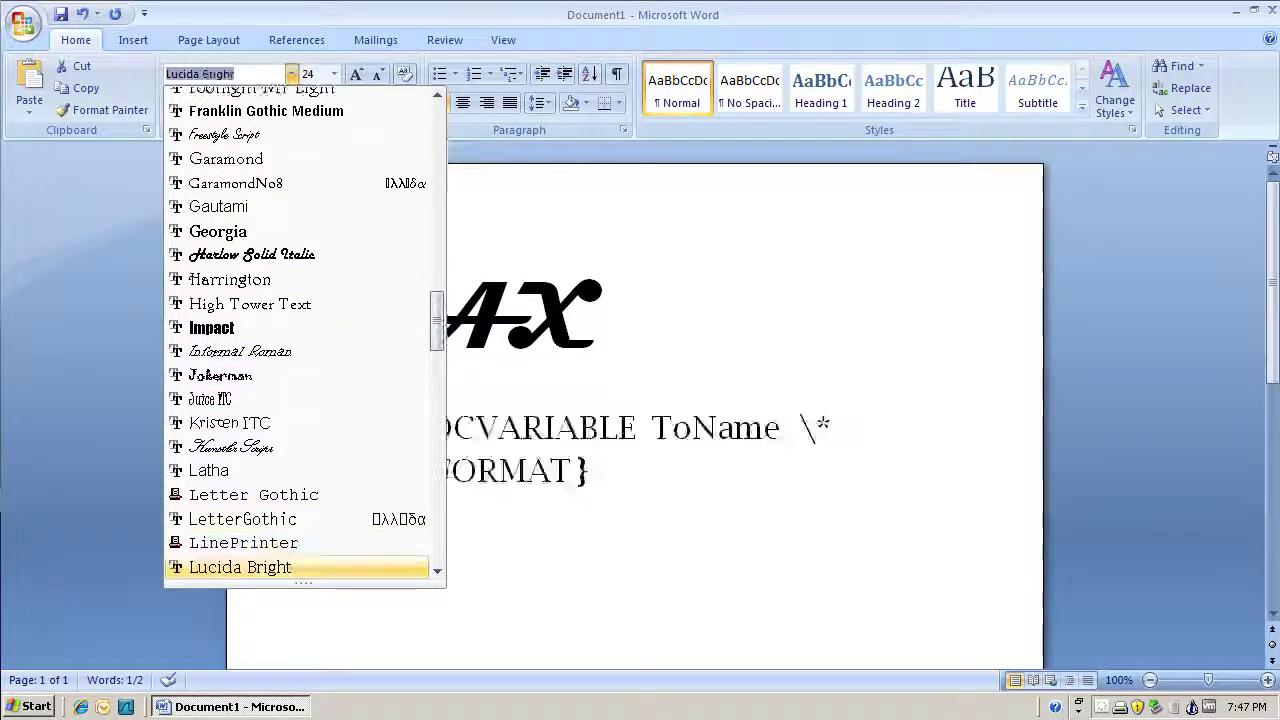
{"action": "key", "text": "Down"}
{"action": "key", "text": "Down"}
{"action": "key", "text": "Down"}
{"action": "key", "text": "Down"}
{"action": "key", "text": "Down"}
{"action": "key", "text": "Down"}
{"action": "key", "text": "Down"}
{"action": "key", "text": "Down"}
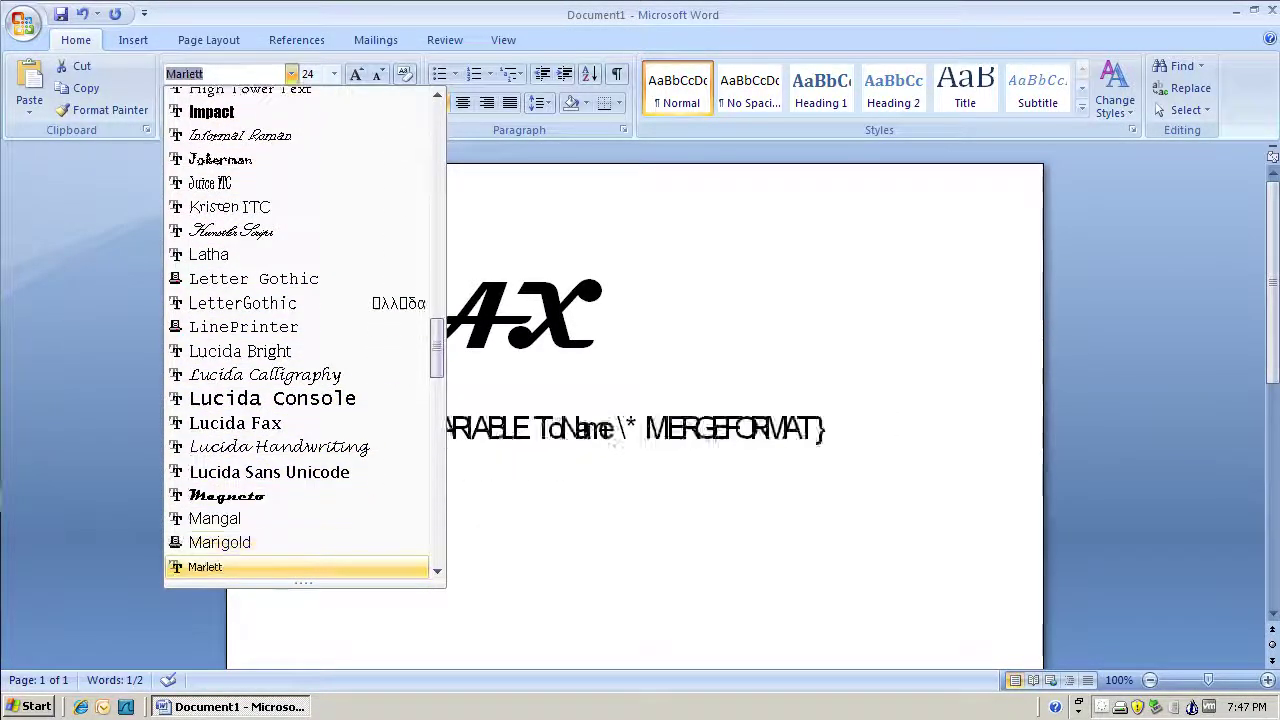
{"action": "key", "text": "Down"}
{"action": "key", "text": "Down"}
{"action": "key", "text": "Down"}
{"action": "key", "text": "Down"}
{"action": "key", "text": "Down"}
{"action": "key", "text": "Down"}
{"action": "key", "text": "Down"}
{"action": "key", "text": "Down"}
{"action": "key", "text": "Down"}
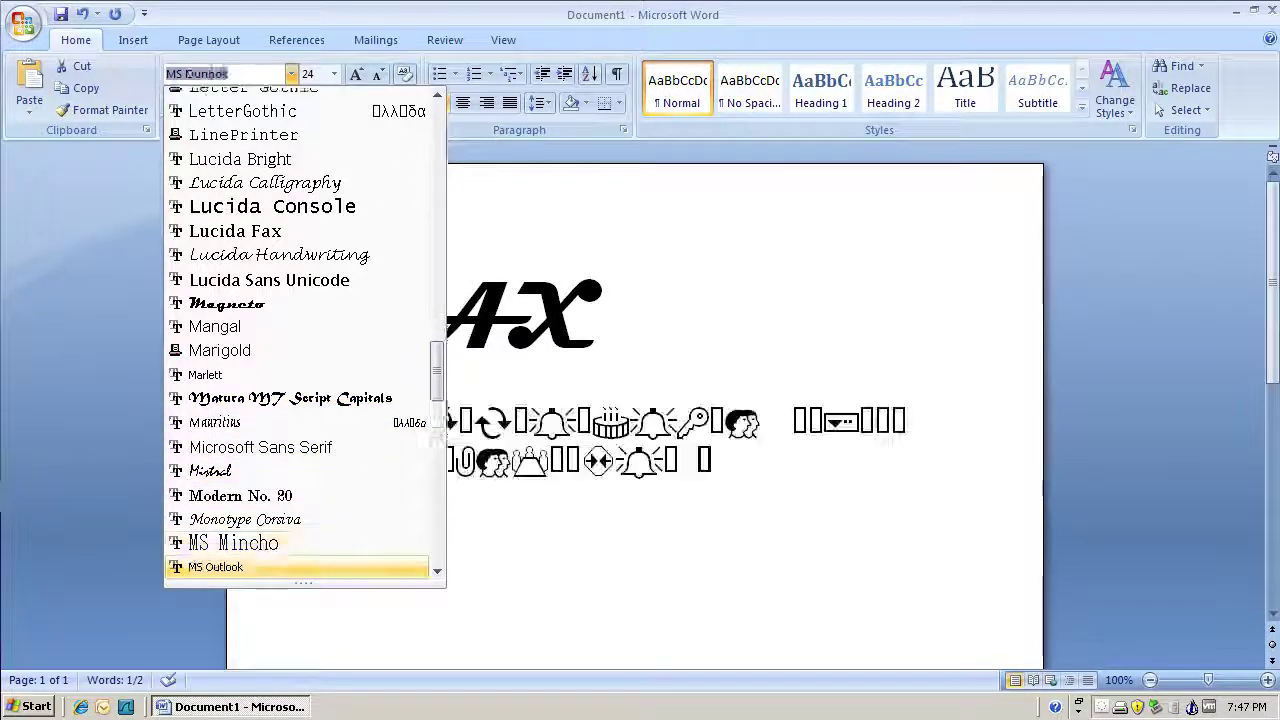
{"action": "key", "text": "Down"}
{"action": "key", "text": "Down"}
{"action": "key", "text": "Down"}
{"action": "key", "text": "Down"}
{"action": "key", "text": "Down"}
{"action": "key", "text": "Down"}
{"action": "key", "text": "Down"}
{"action": "key", "text": "Down"}
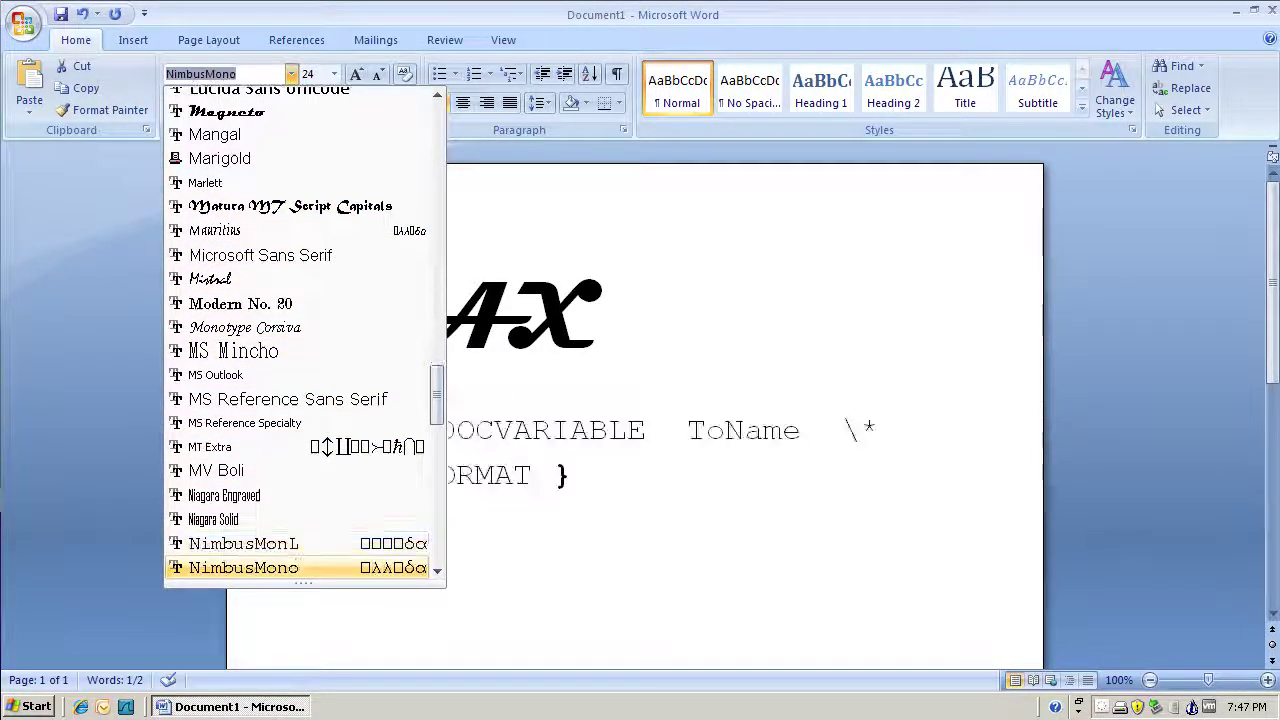
{"action": "key", "text": "Down"}
{"action": "key", "text": "Down"}
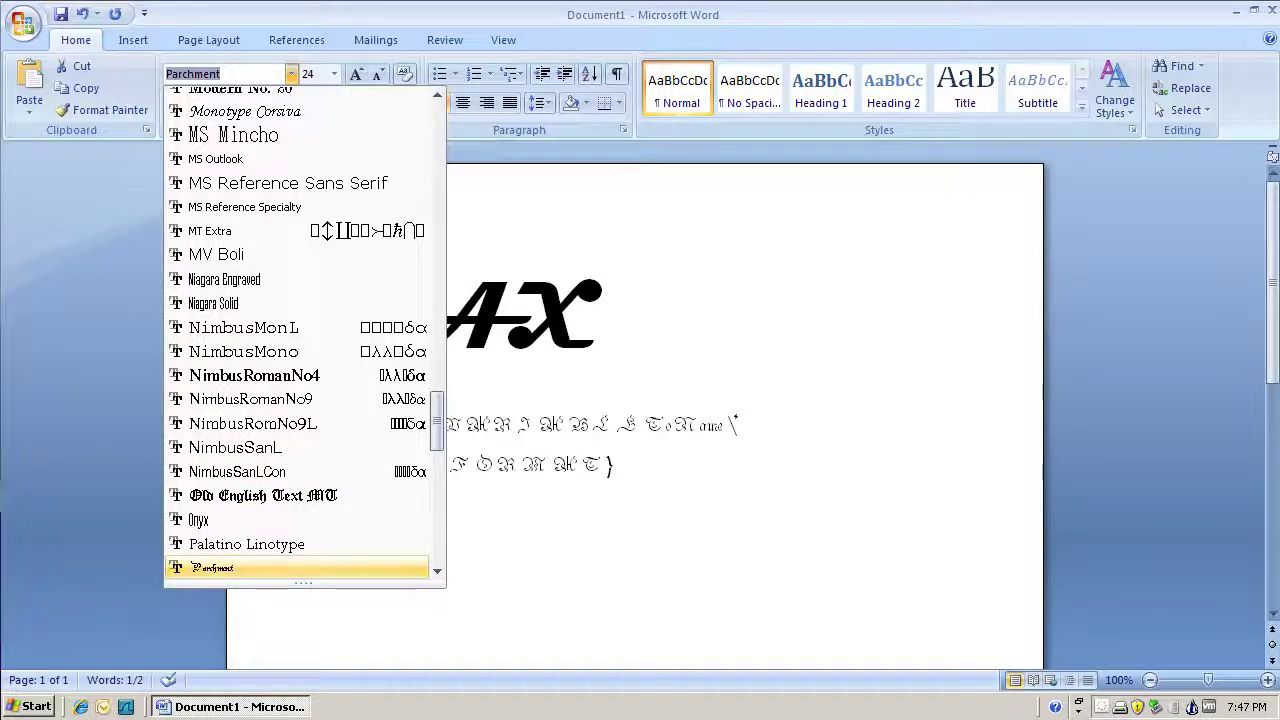
{"action": "scroll", "coordinate": [213, 262], "scroll_direction": "up", "scroll_amount": 20}
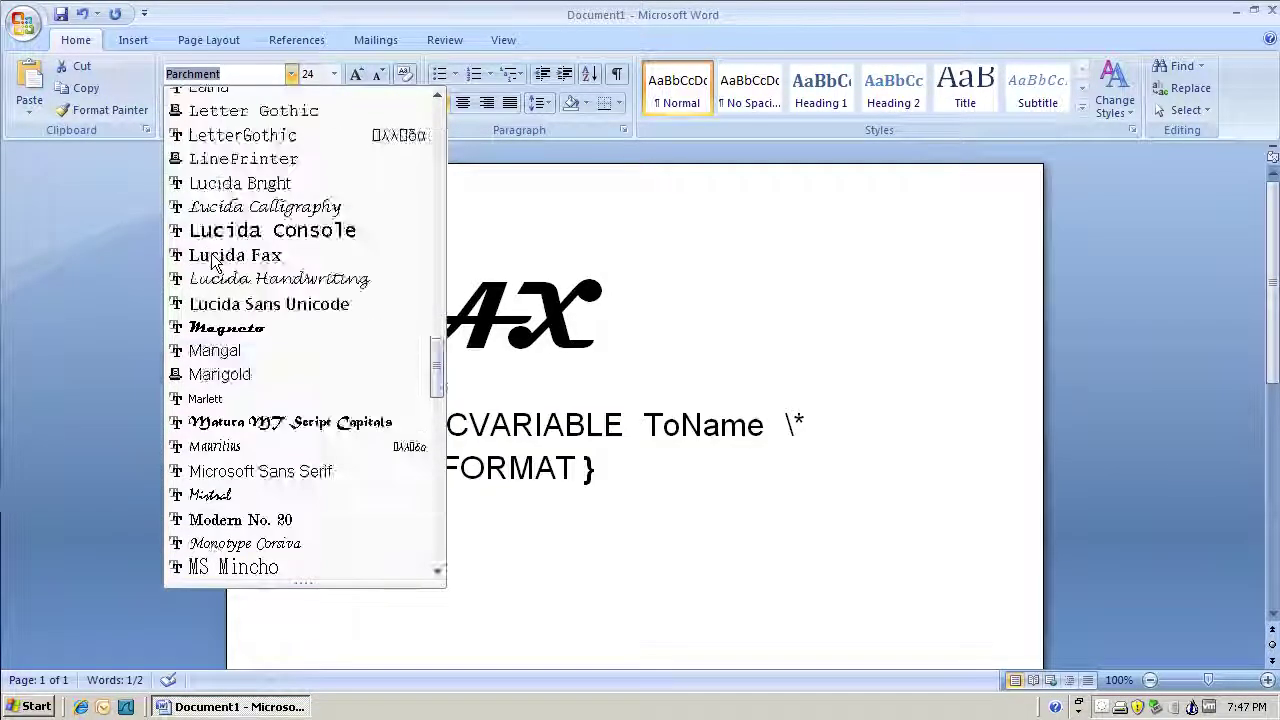
{"action": "left_click", "coordinate": [213, 236]}
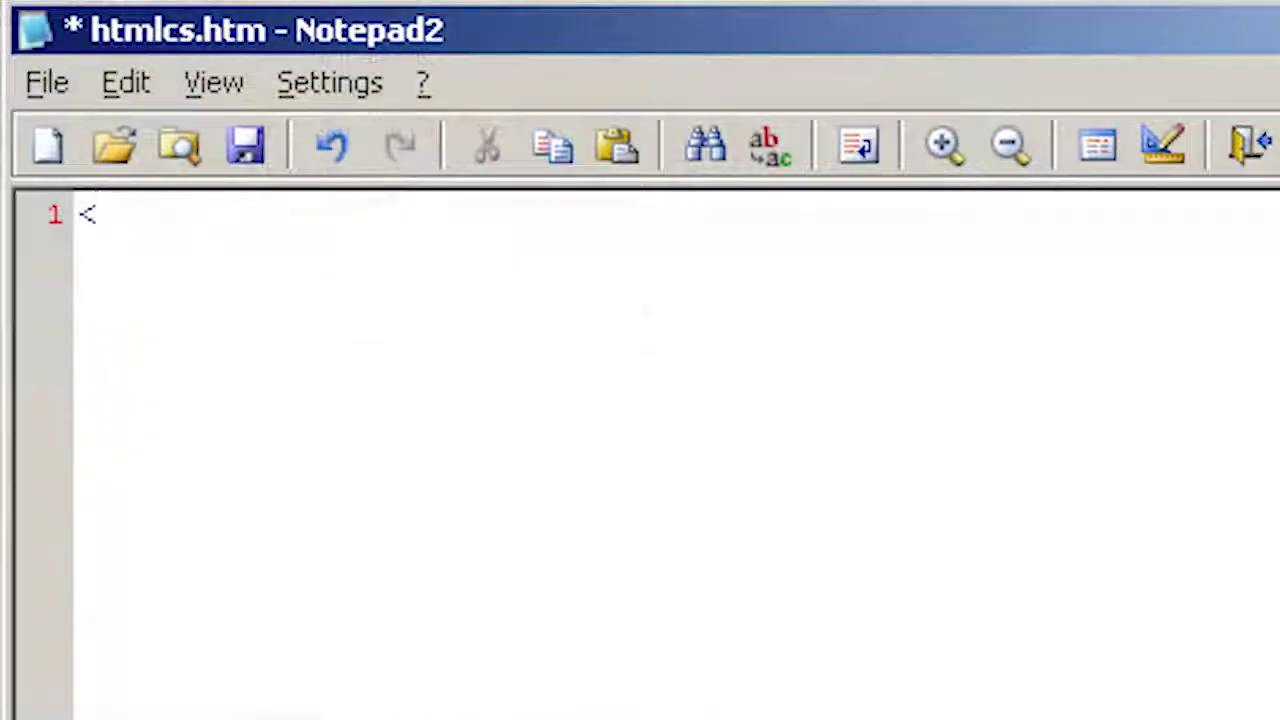
Step: In htmlcs.htm, put <img src=dailylogo.png> above <h1>FAX</h1>, then add <b>To:</b> {ToName}
{"action": "type", "text": "h1>FAX<"}
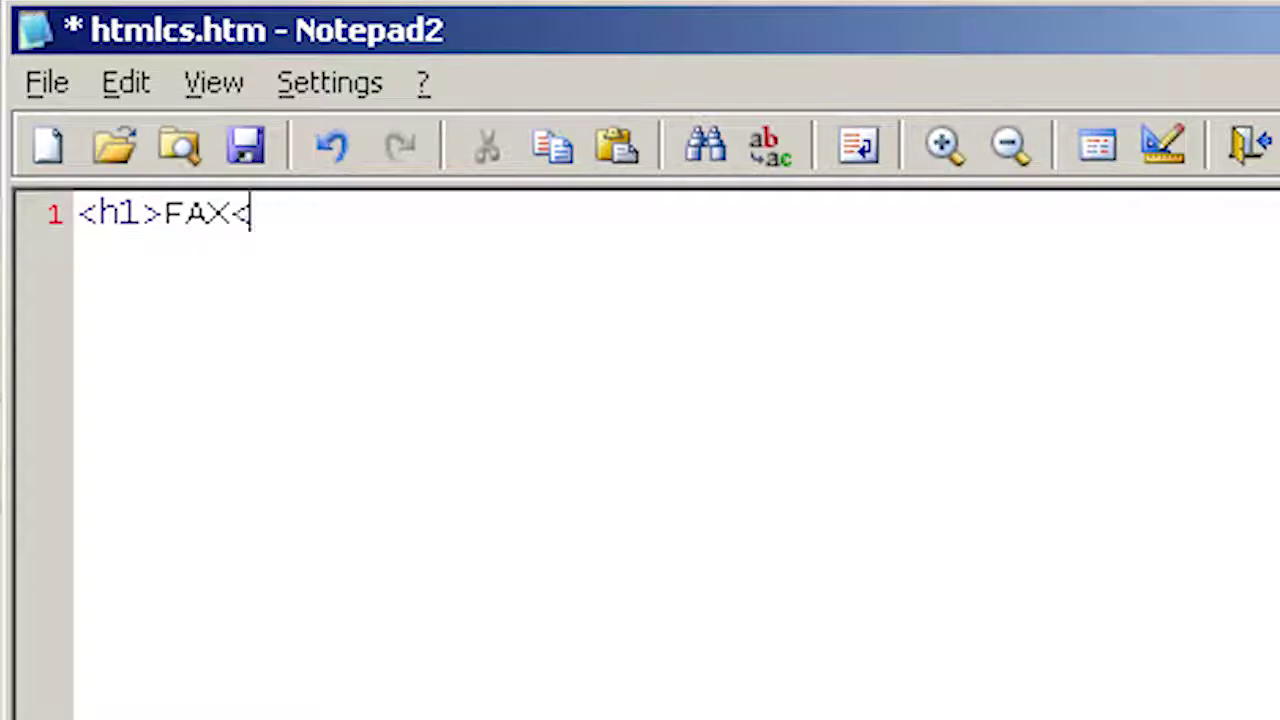
{"action": "type", "text": "/h1>"}
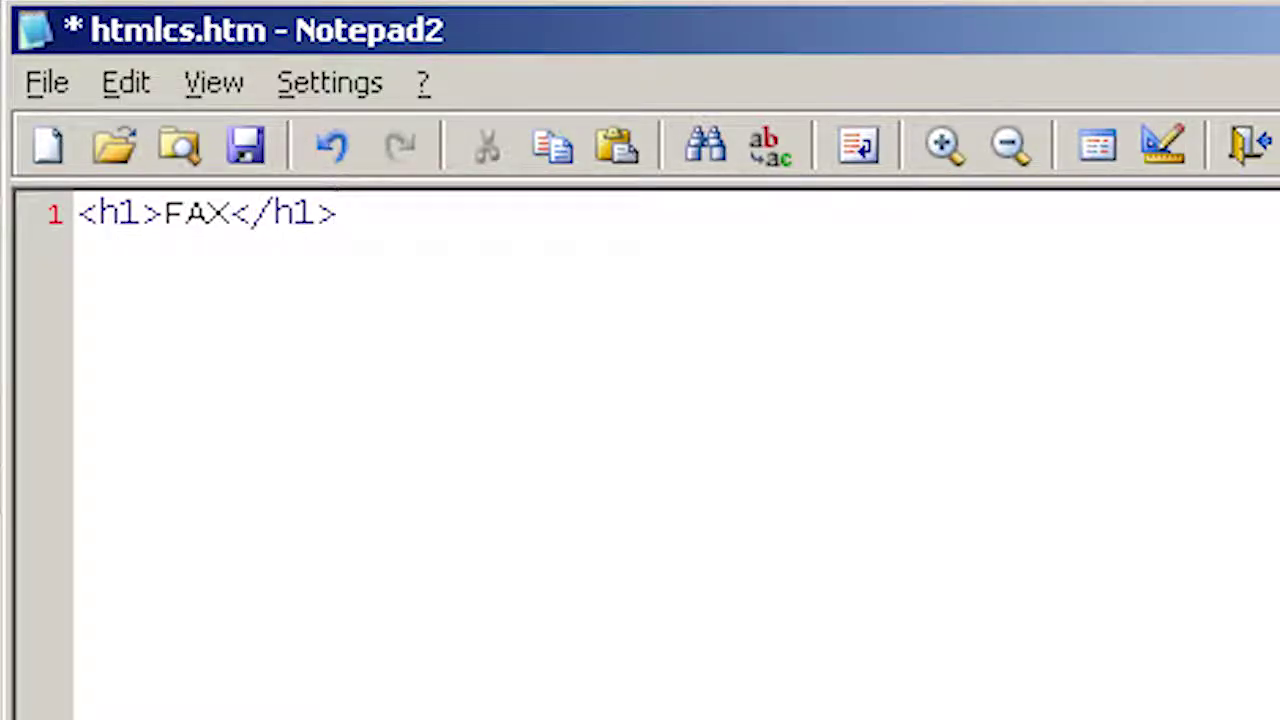
{"action": "key", "text": "Home"}
{"action": "key", "text": "Return"}
{"action": "key", "text": "Up"}
{"action": "type", "text": "<i"}
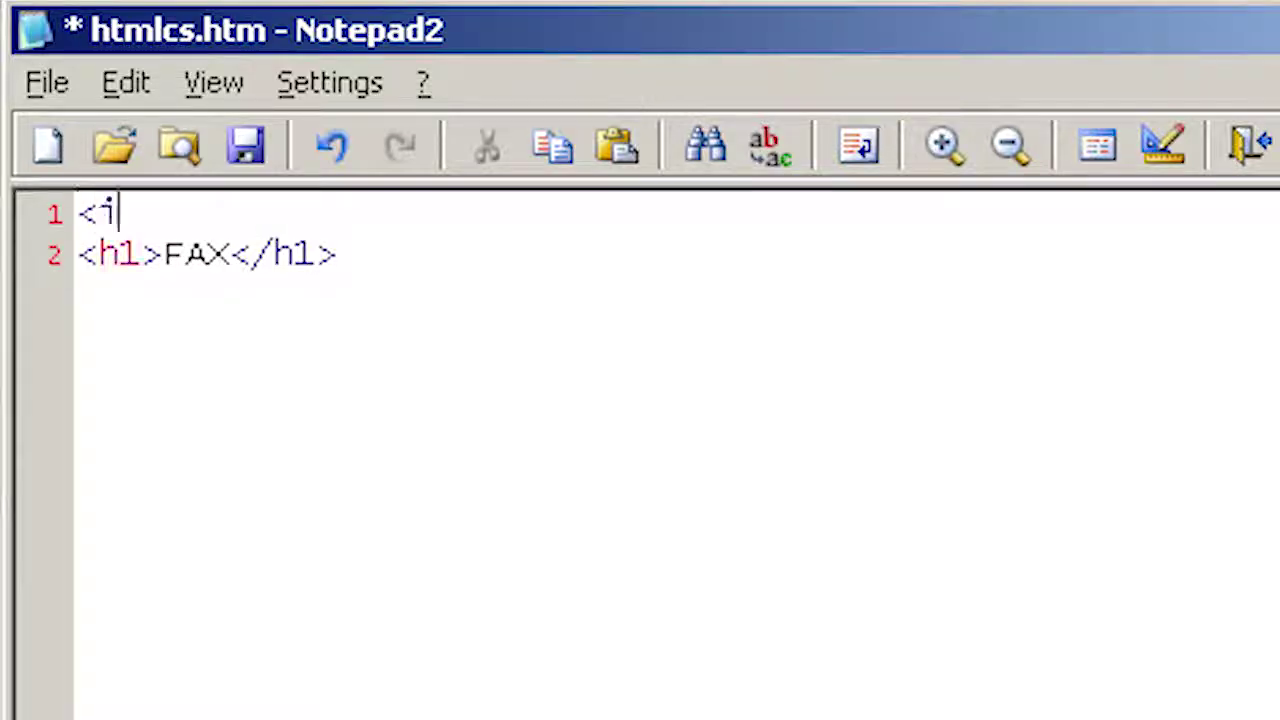
{"action": "type", "text": "mg src=daily"}
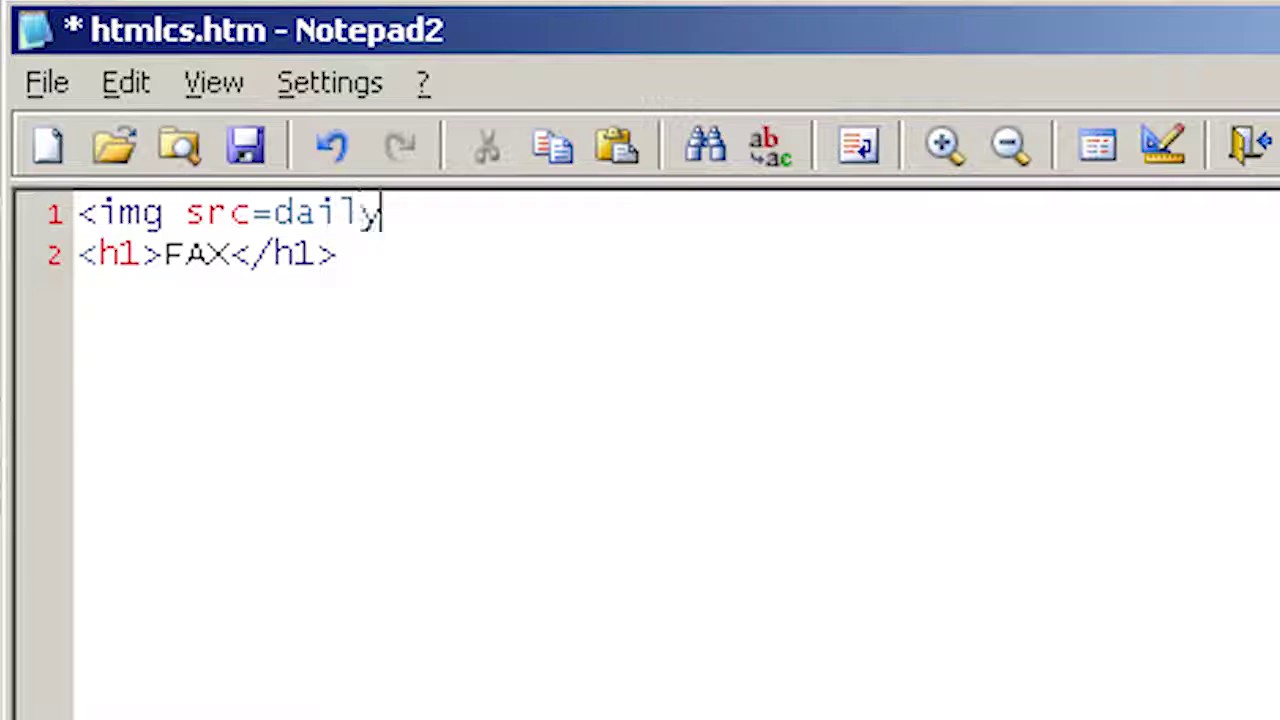
{"action": "type", "text": "logo."}
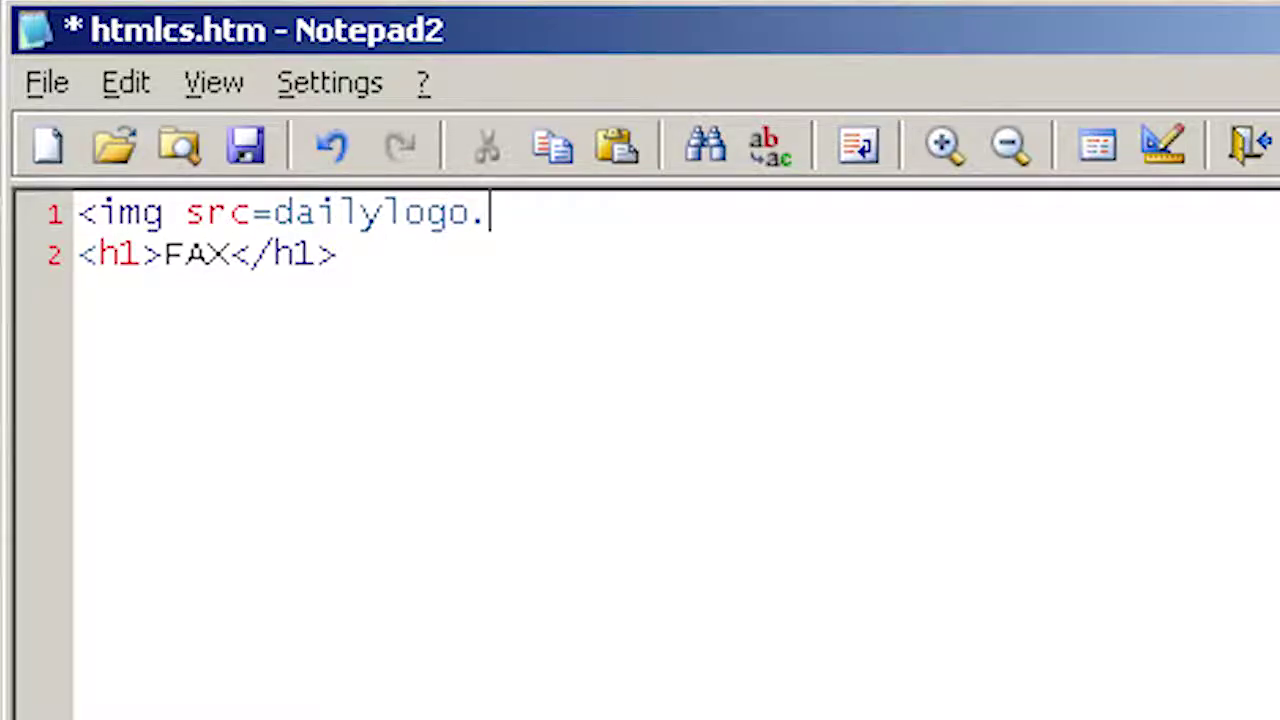
{"action": "type", "text": "png"}
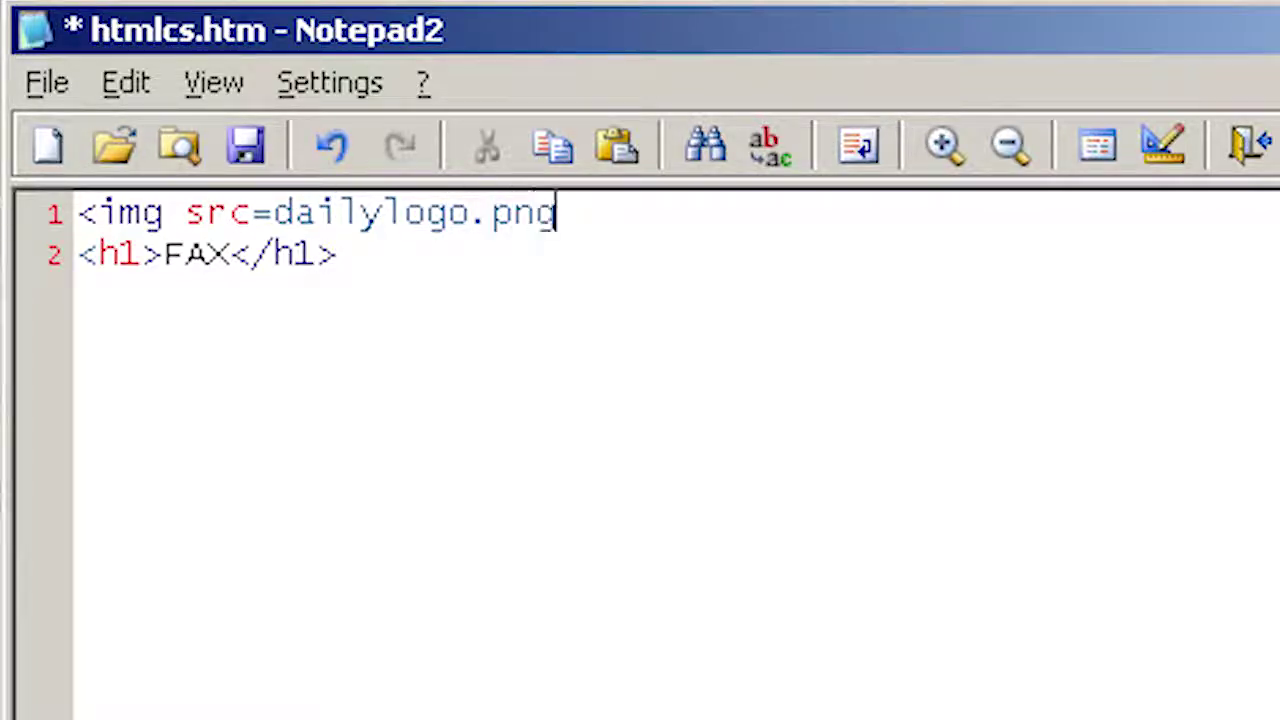
{"action": "type", "text": "> <h1"}
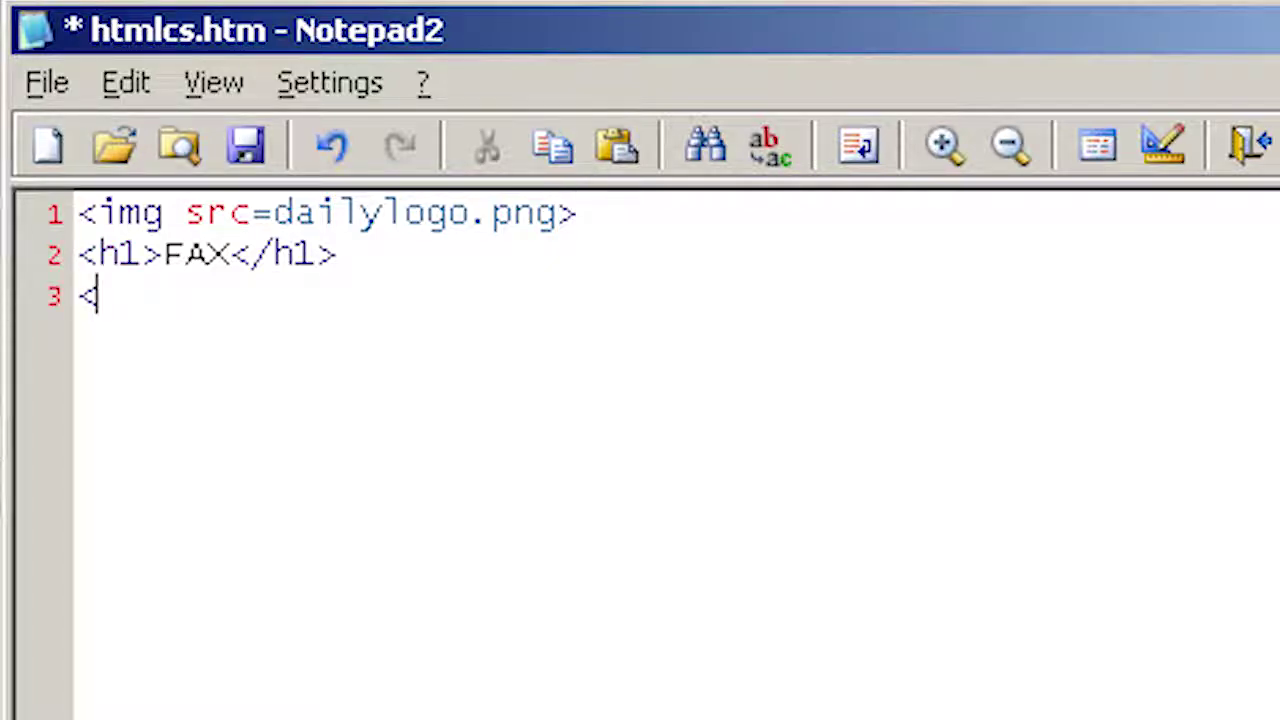
{"action": "type", "text": ">FAX</h1> <b>"}
{"action": "type", "text": "To"}
{"action": "type", "text": ":"}
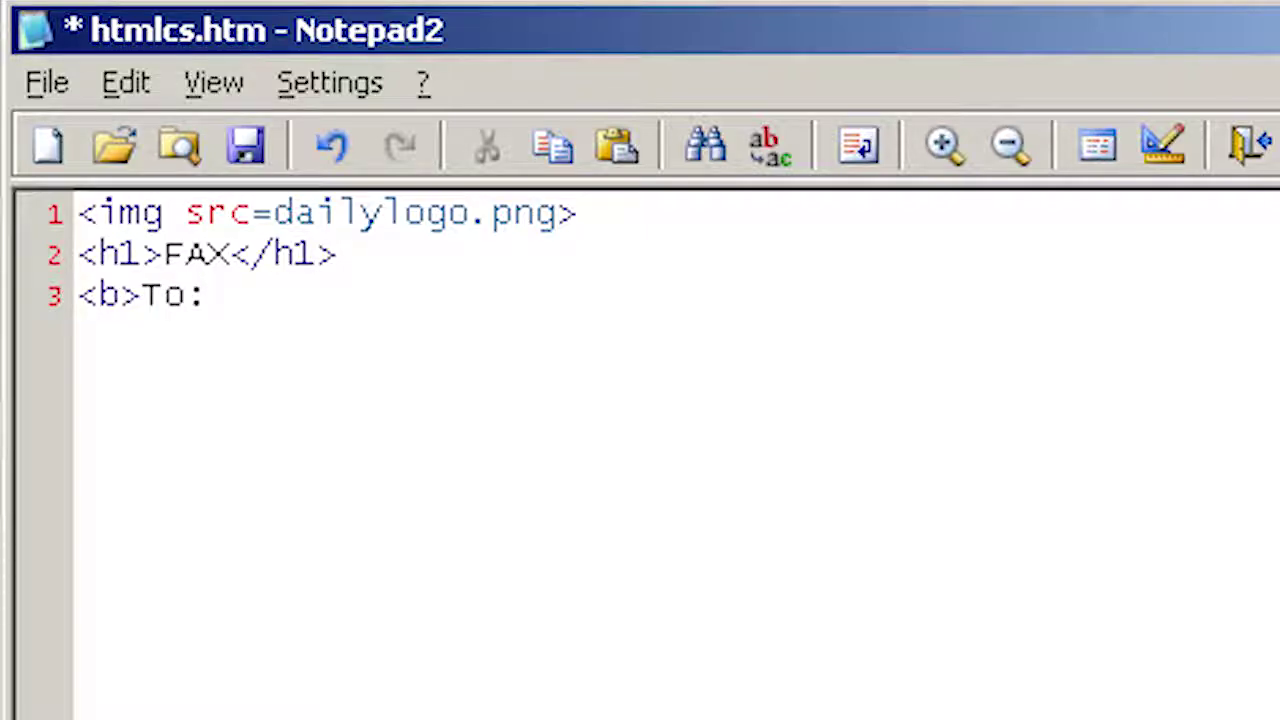
{"action": "type", "text": "</b"}
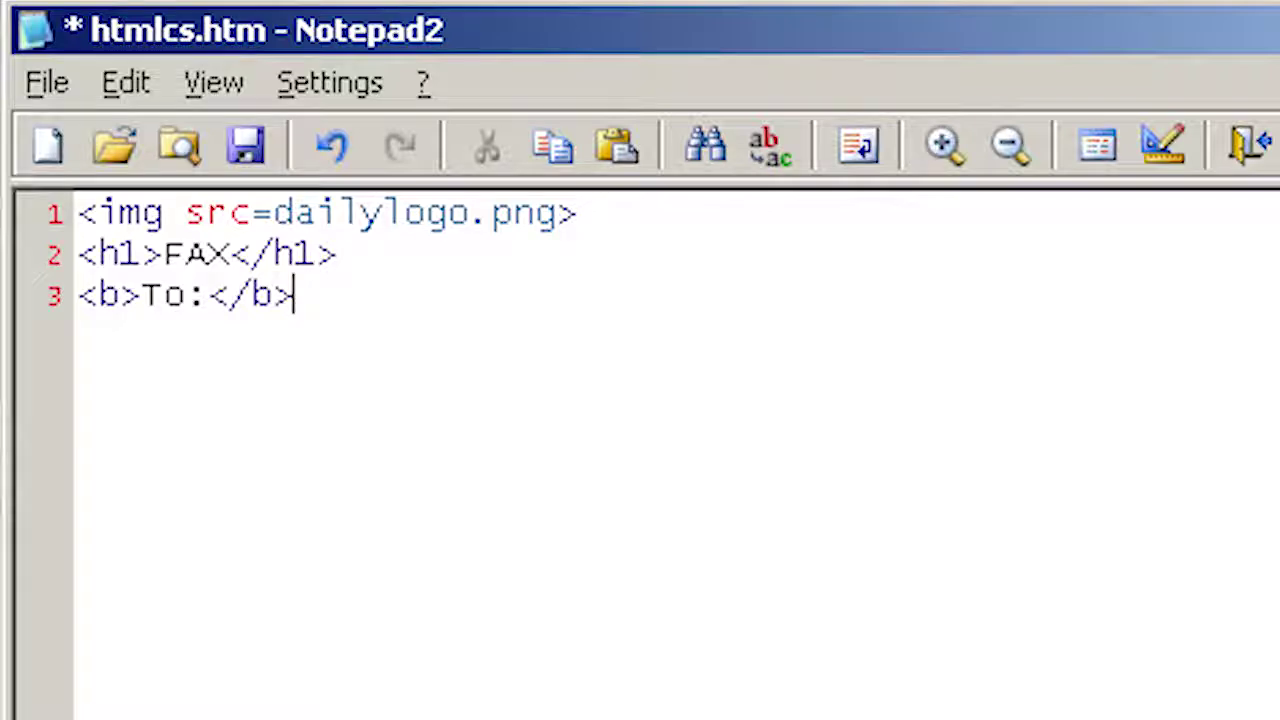
{"action": "type", "text": "> {ToNam"}
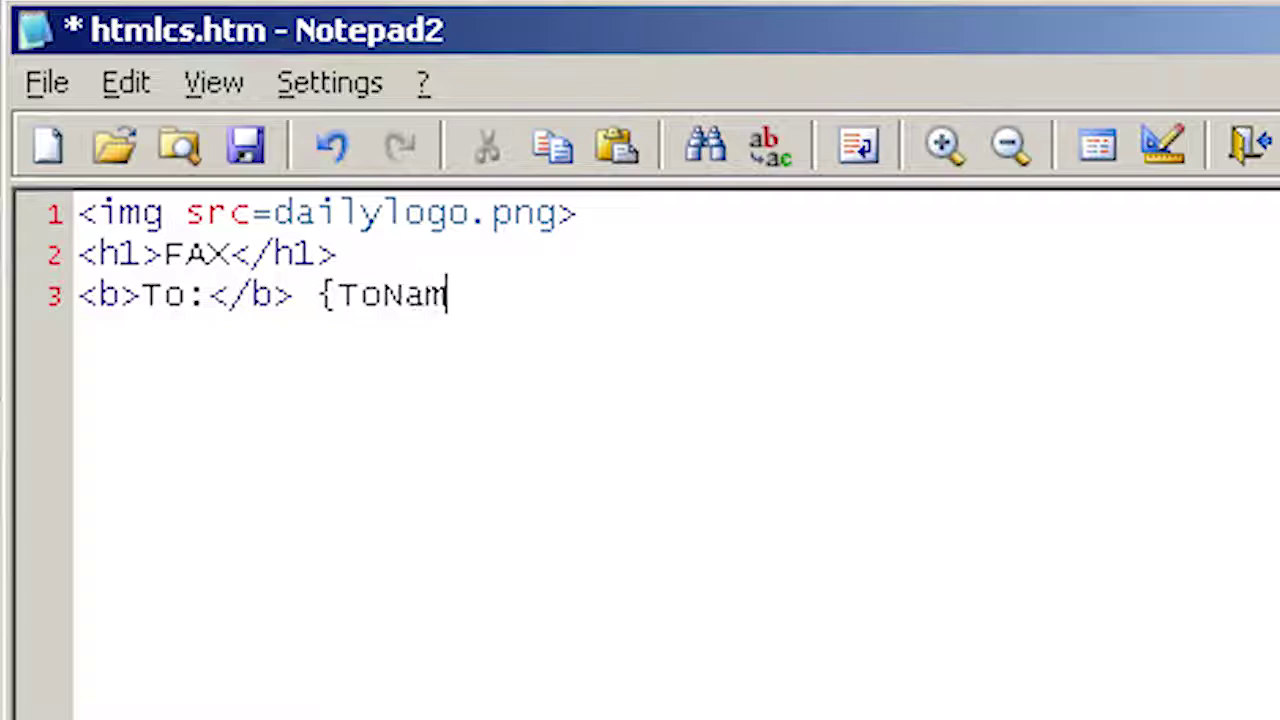
{"action": "type", "text": "e}"}
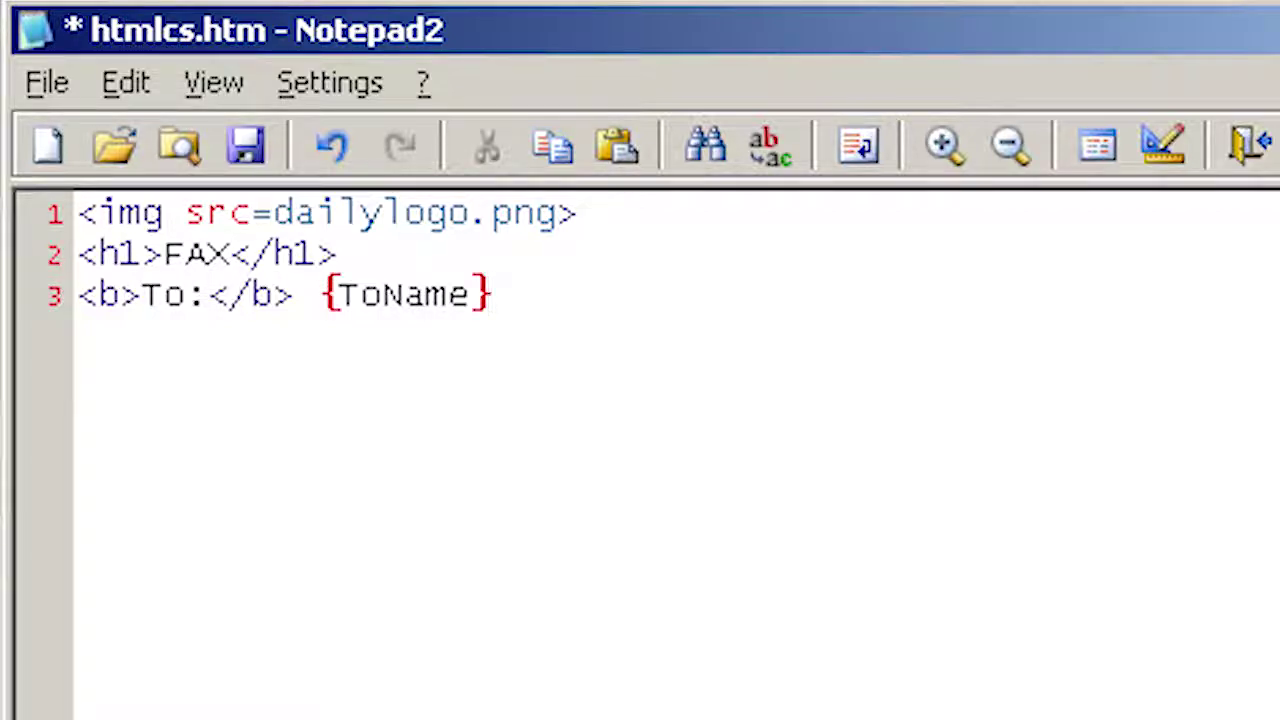
{"action": "type", "text": "<br"}
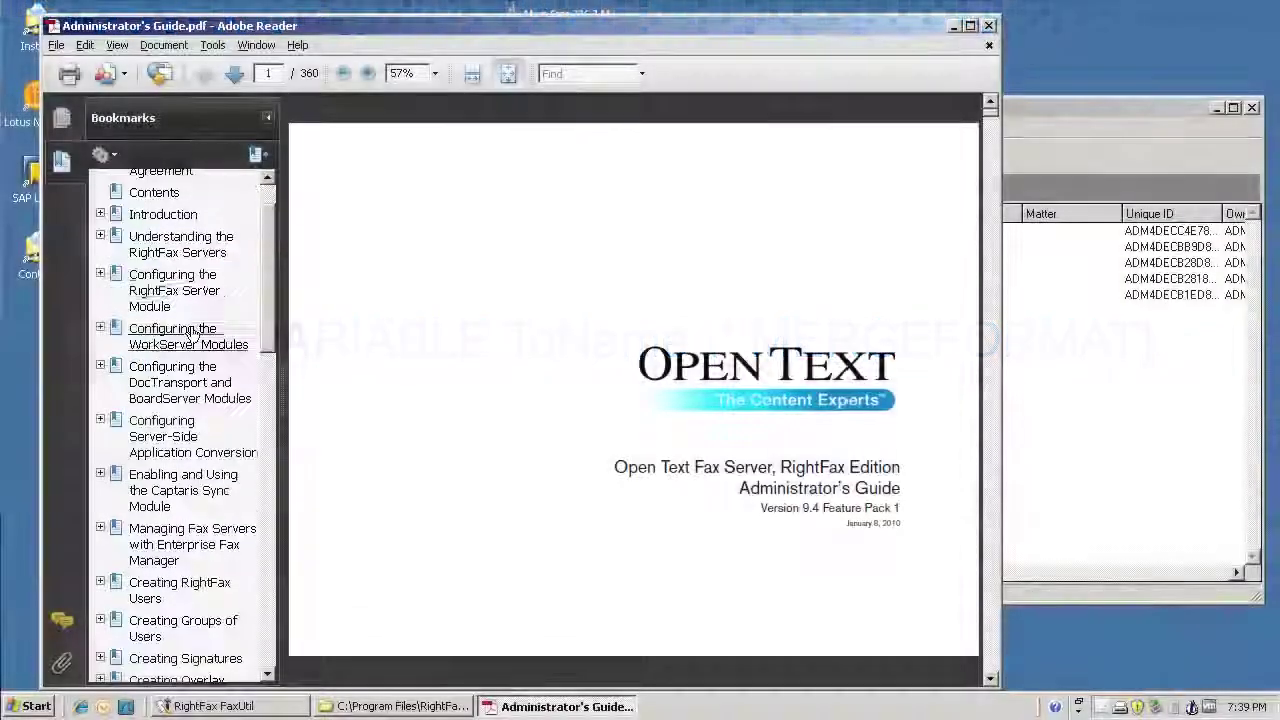
Step: Jump to the Creating Fax Cover Sheets bookmark and maximize the Adobe Reader window
{"action": "scroll", "coordinate": [192, 332], "scroll_direction": "down", "scroll_amount": 3}
{"action": "scroll", "coordinate": [192, 332], "scroll_direction": "down", "scroll_amount": 2}
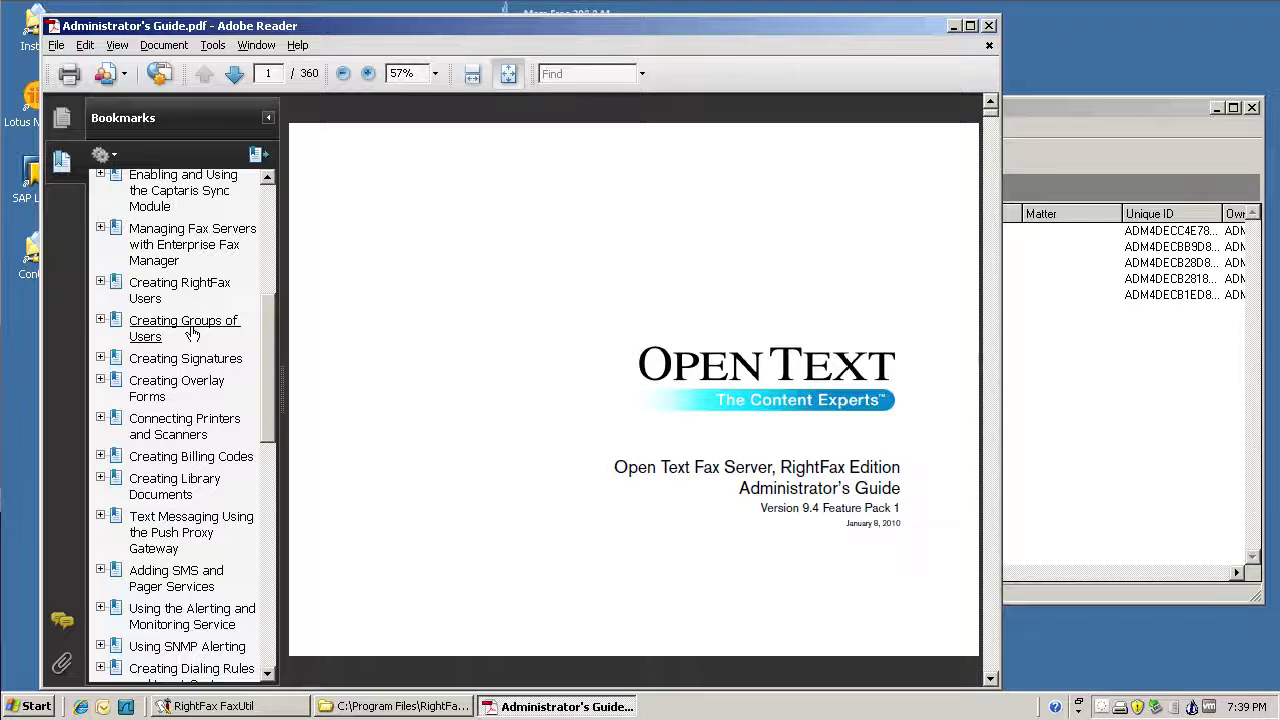
{"action": "scroll", "coordinate": [192, 332], "scroll_direction": "down", "scroll_amount": 3}
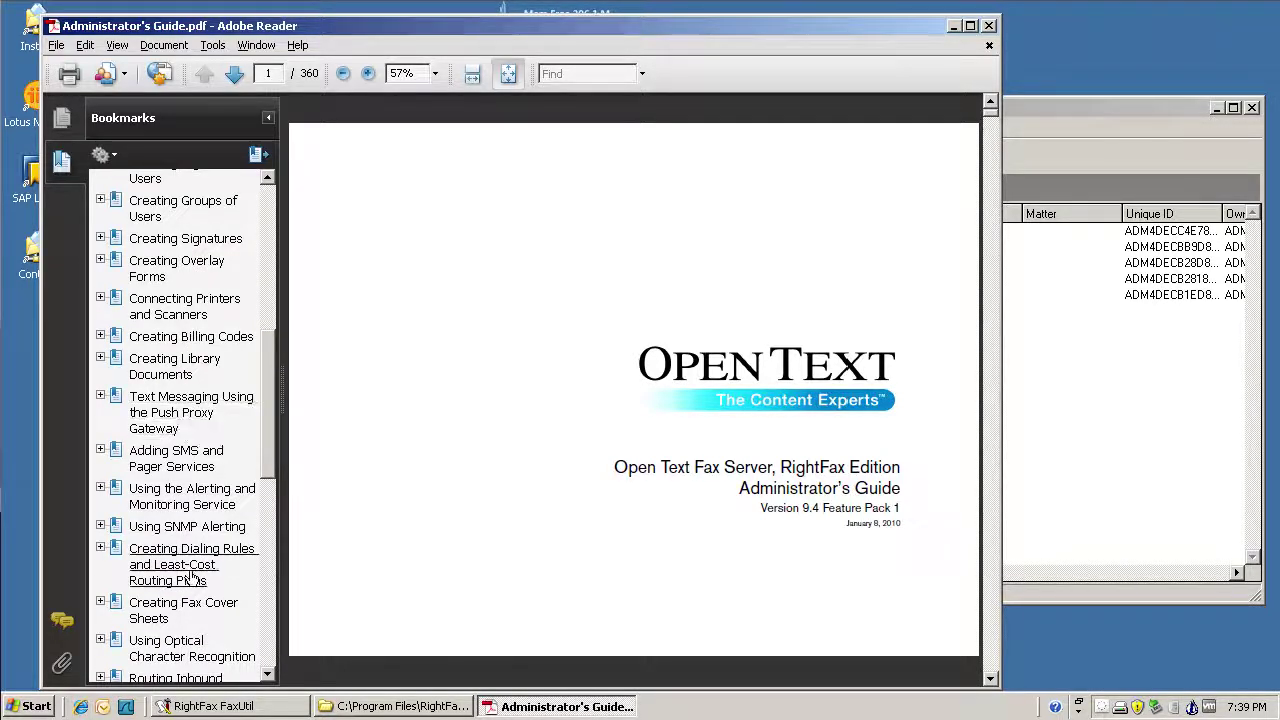
{"action": "left_click", "coordinate": [193, 607]}
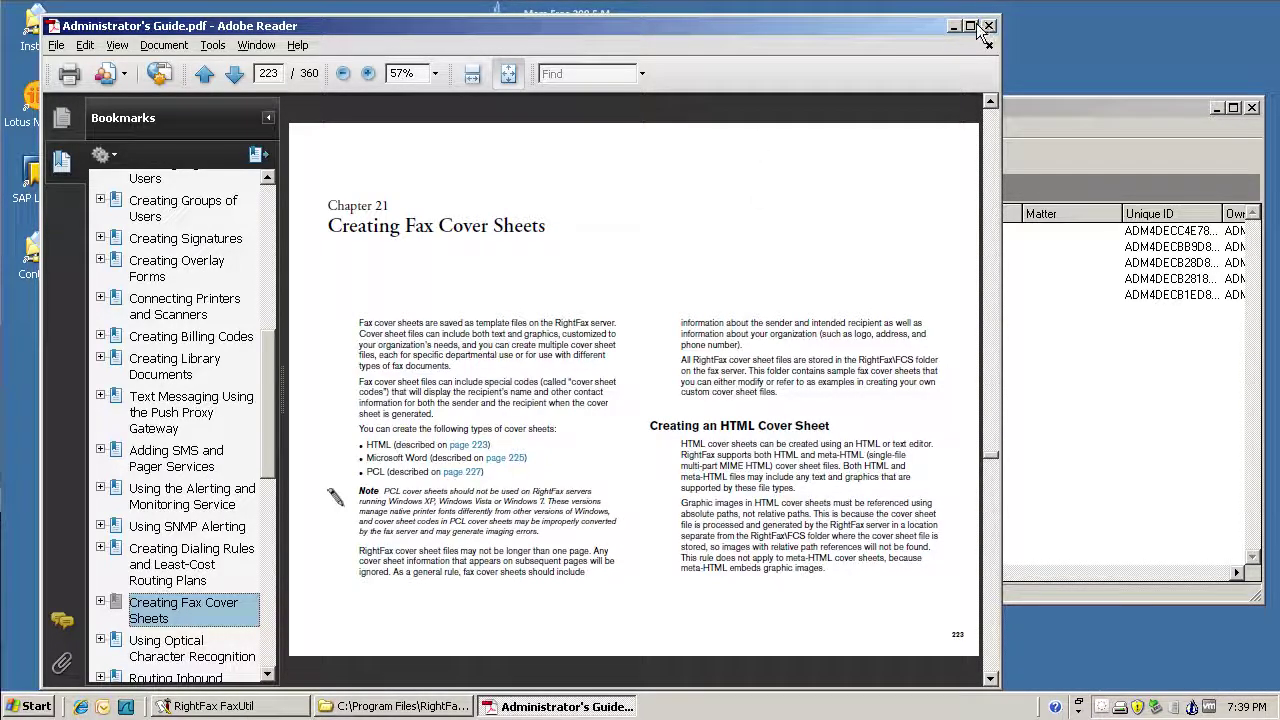
{"action": "left_click", "coordinate": [970, 25]}
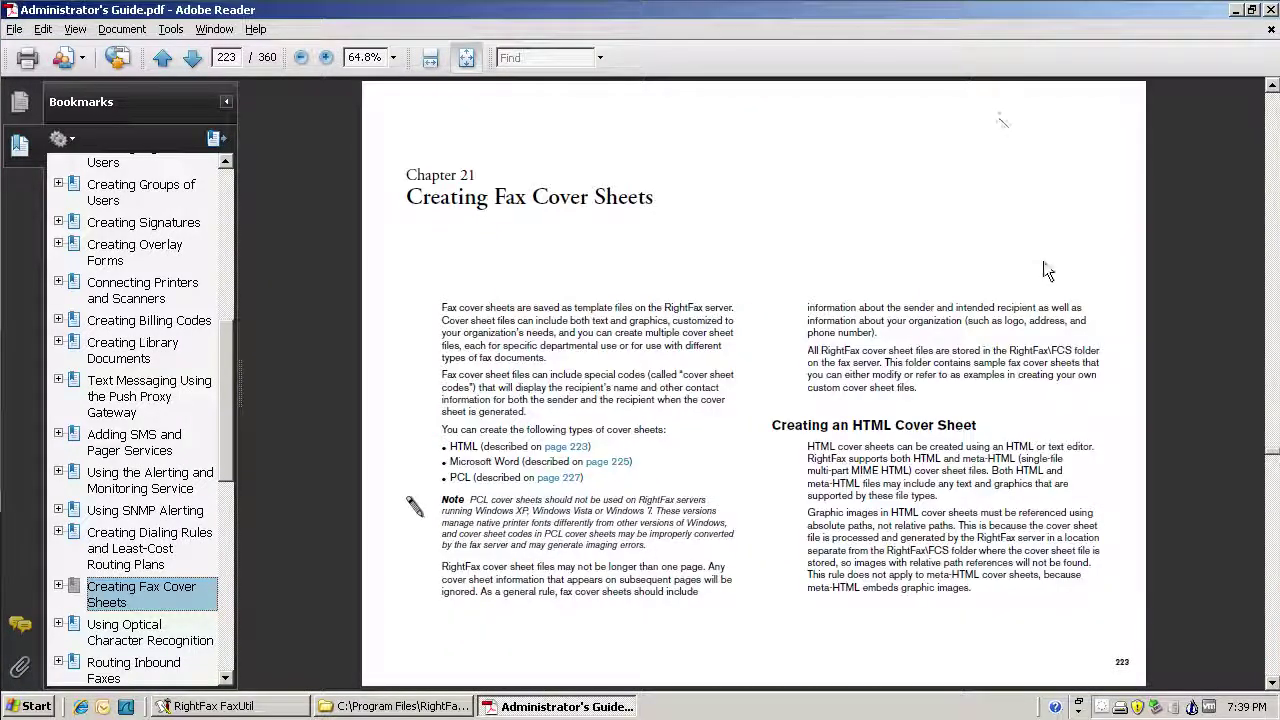
Step: Page through the chapter's cover sheet code tables up to page 230
{"action": "left_click", "coordinate": [1272, 565]}
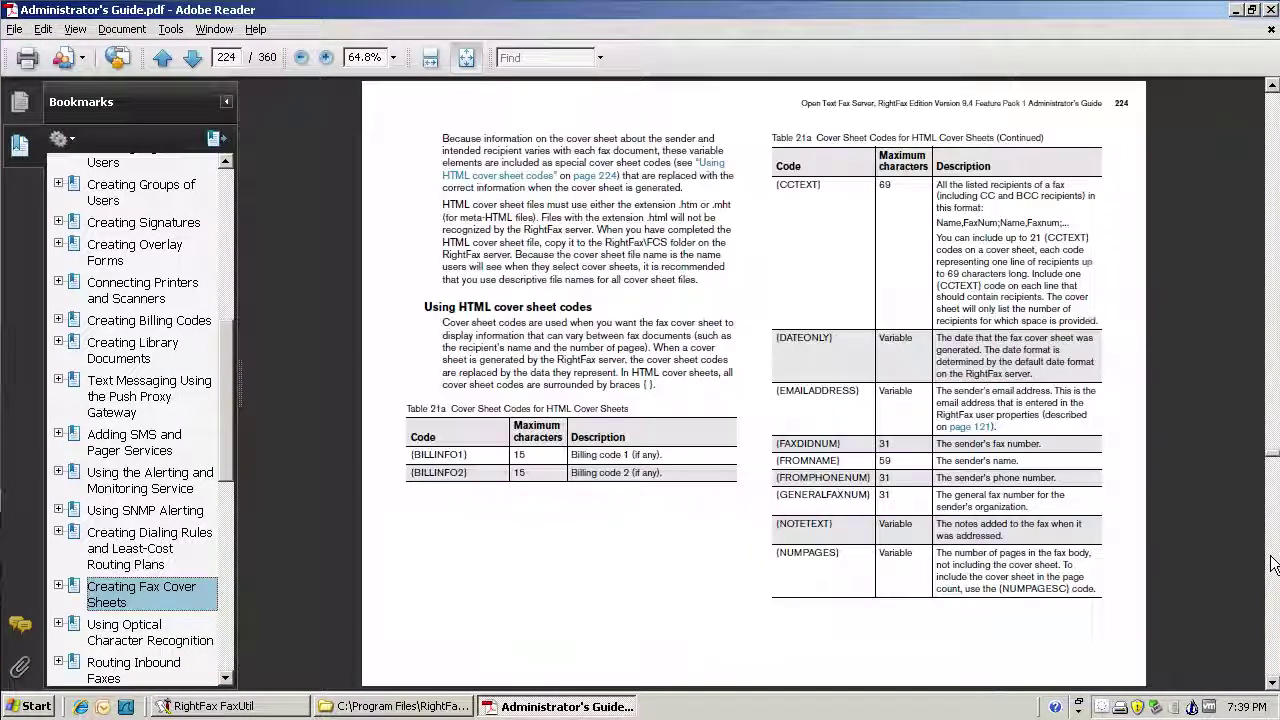
{"action": "left_click", "coordinate": [1272, 565]}
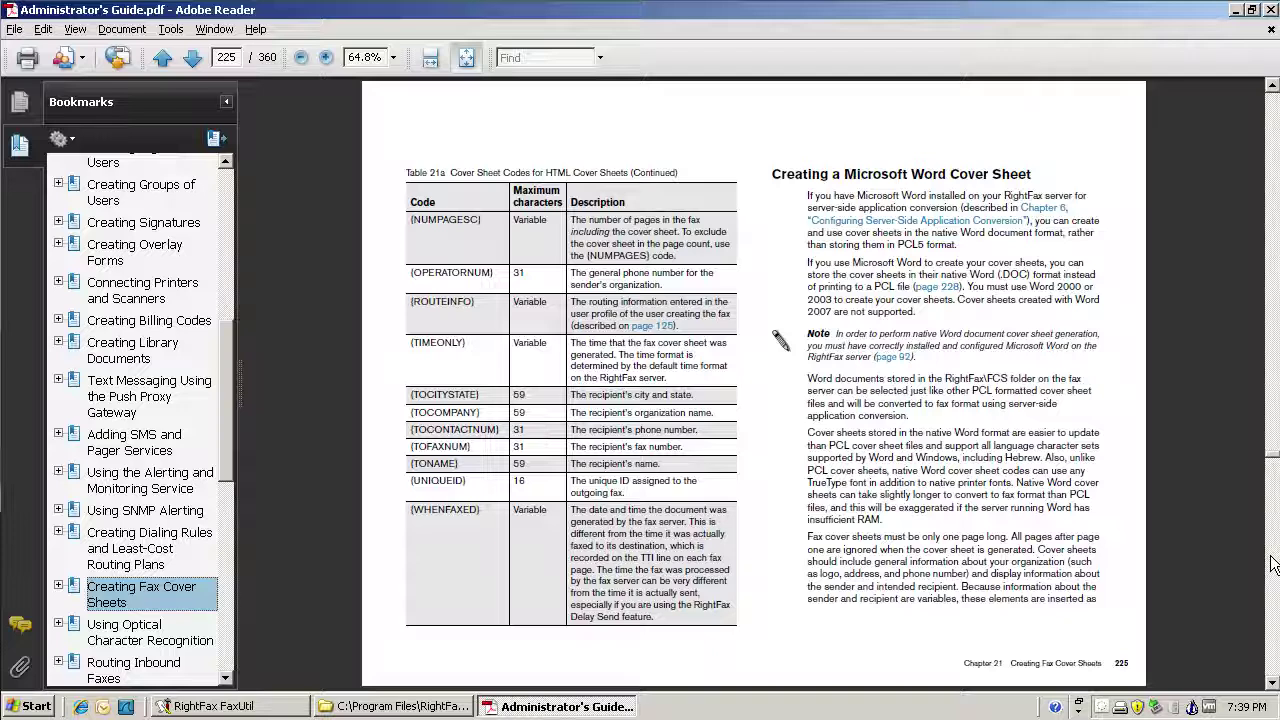
{"action": "left_click", "coordinate": [1272, 565]}
{"action": "left_click", "coordinate": [1272, 565]}
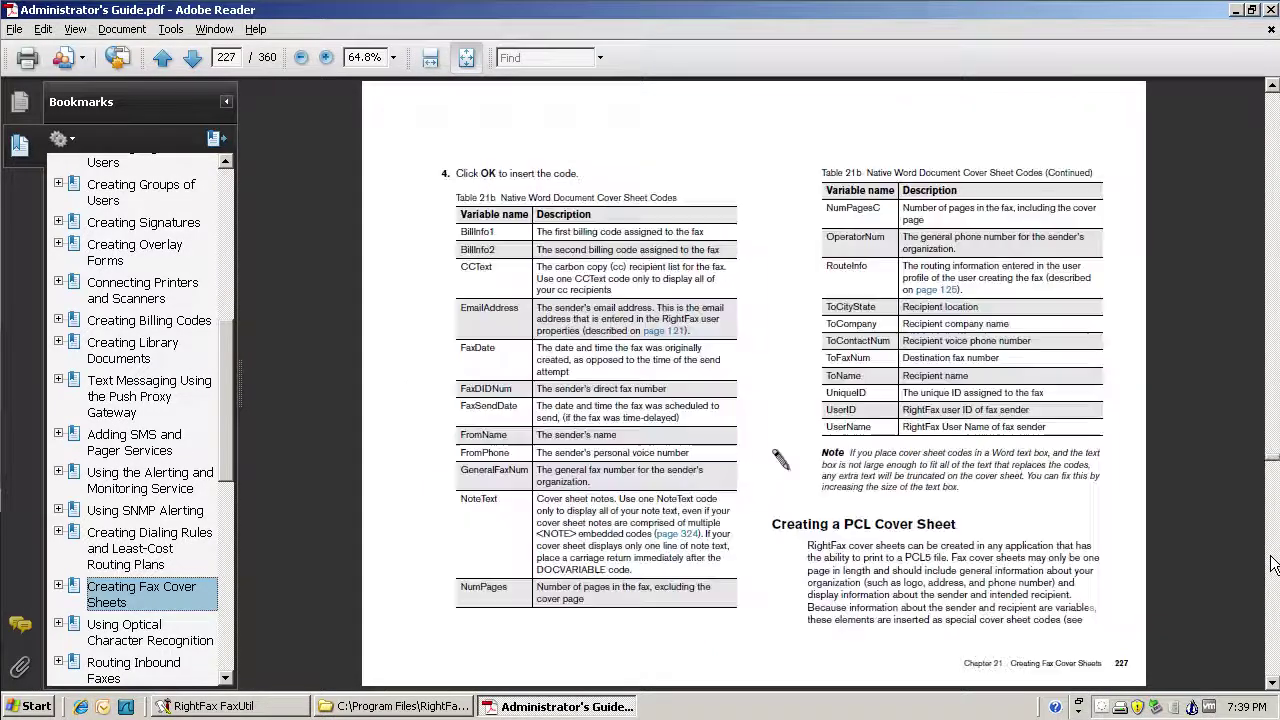
{"action": "left_click", "coordinate": [1272, 565]}
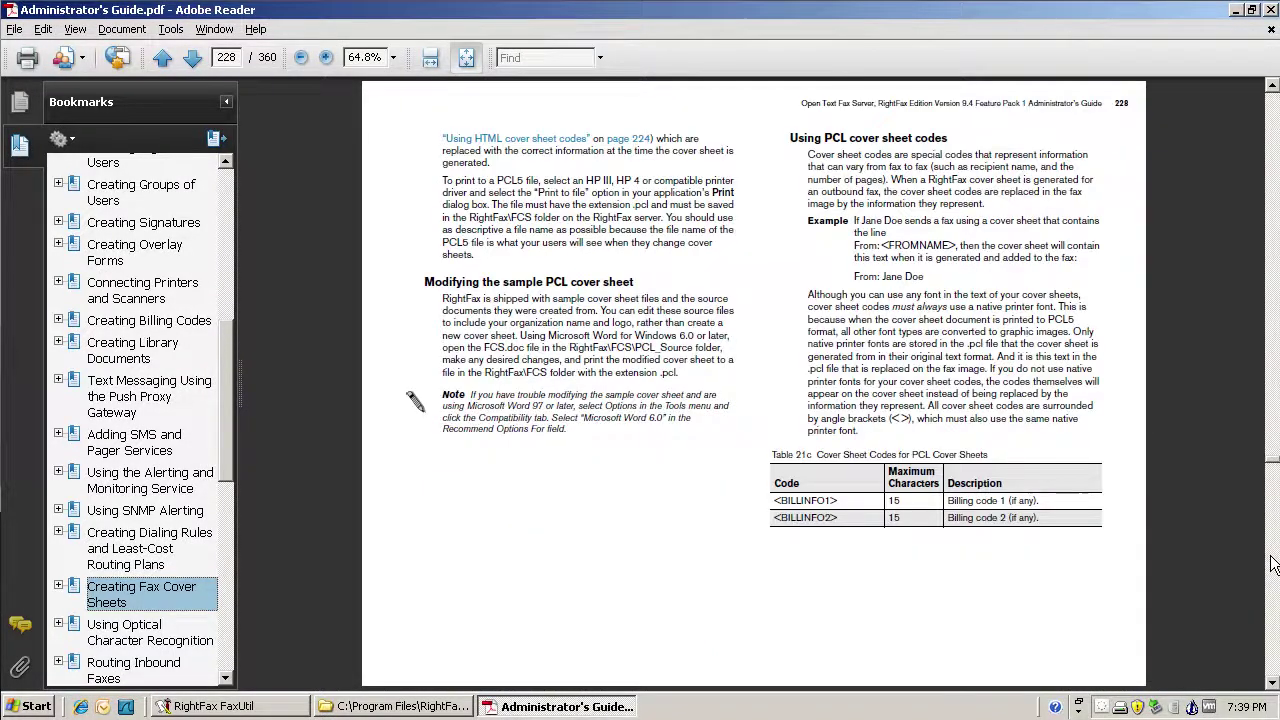
{"action": "left_click", "coordinate": [1272, 565]}
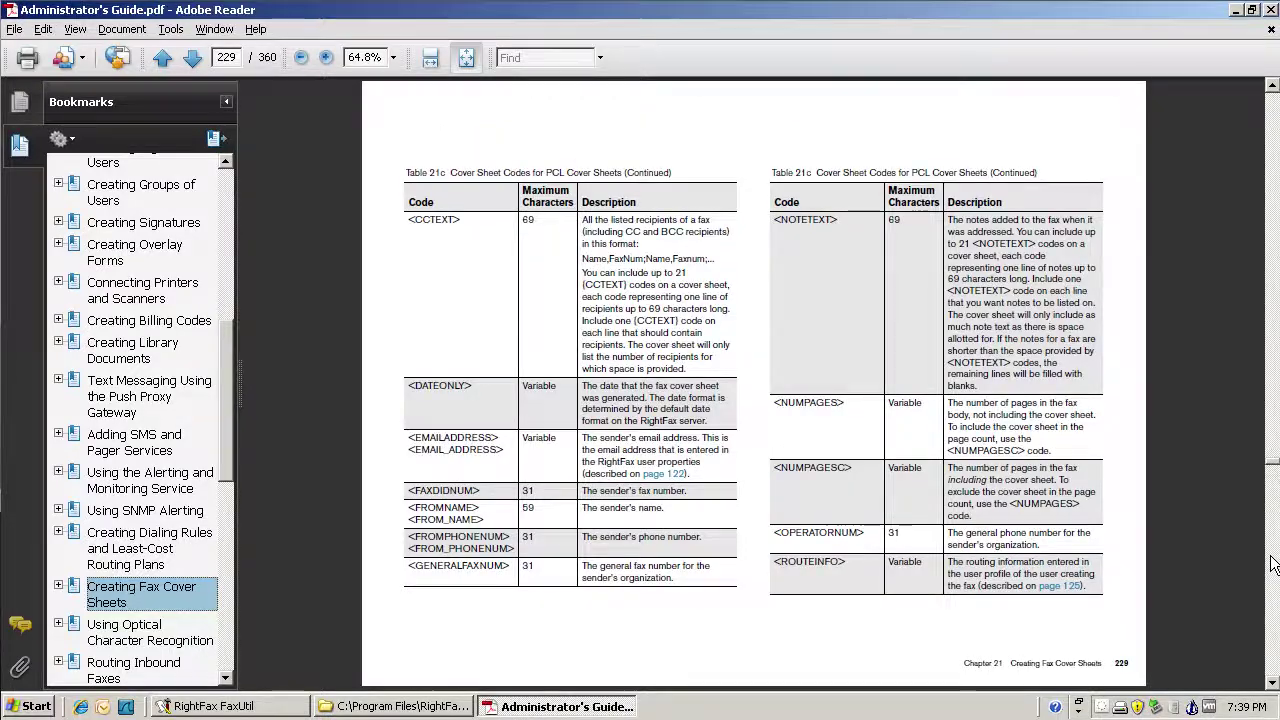
{"action": "left_click", "coordinate": [1272, 565]}
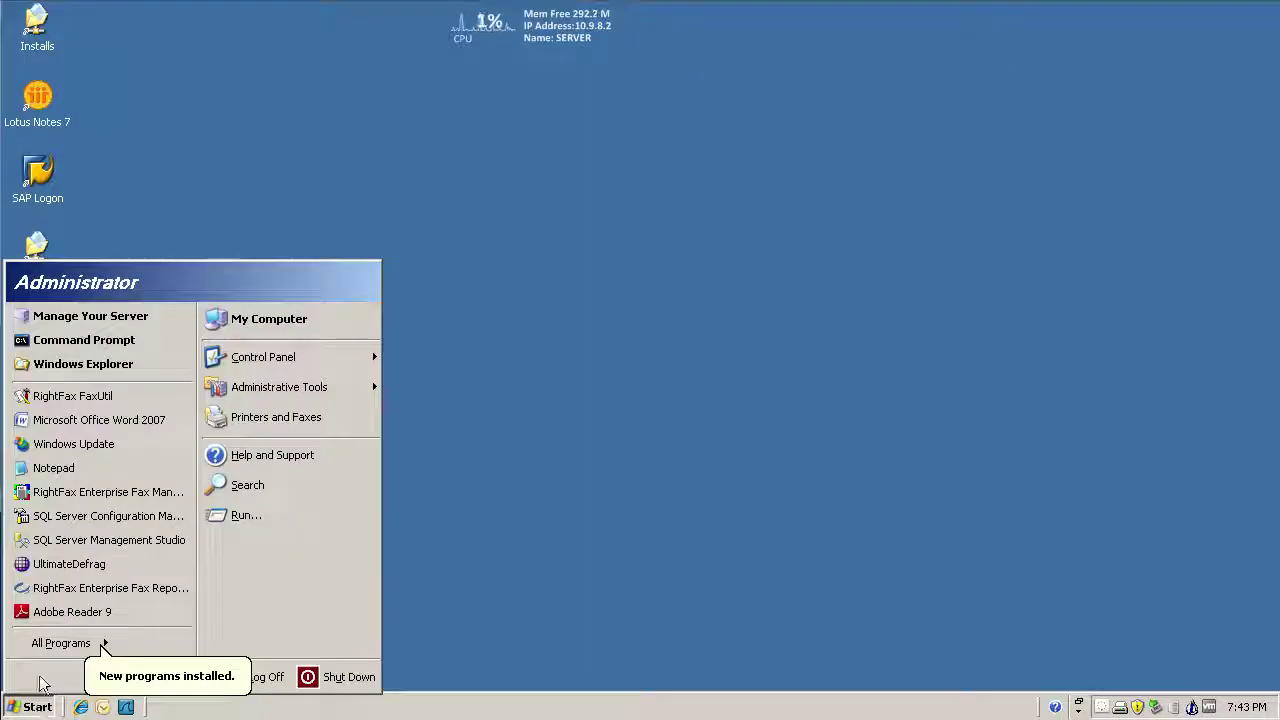
Step: Launch Word with a blank document, type FAX and grow it to 72 pt
{"action": "left_click", "coordinate": [99, 420]}
{"action": "type", "text": "FAX"}
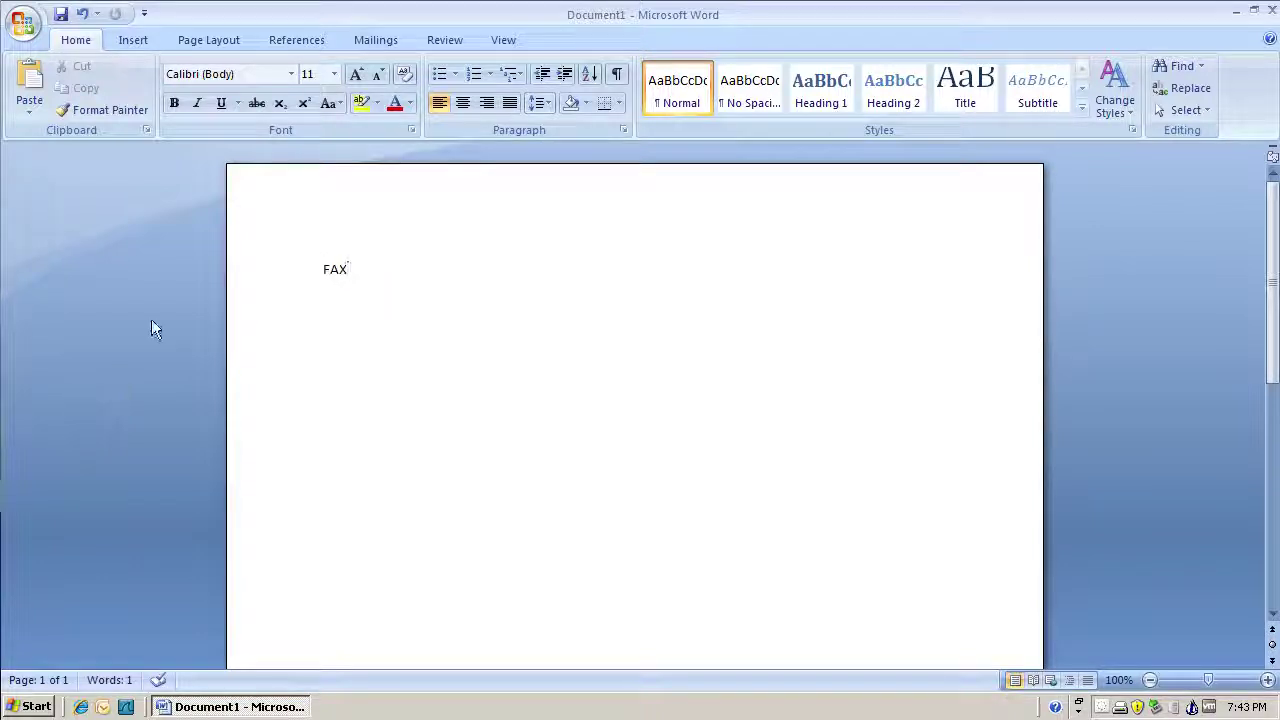
{"action": "key", "text": "ctrl+a"}
{"action": "left_click", "coordinate": [356, 76]}
{"action": "left_click", "coordinate": [356, 76]}
{"action": "left_click", "coordinate": [357, 76]}
{"action": "left_click", "coordinate": [357, 76]}
{"action": "left_click", "coordinate": [357, 76]}
{"action": "left_click", "coordinate": [357, 77]}
{"action": "left_click", "coordinate": [357, 77]}
{"action": "left_click", "coordinate": [357, 77]}
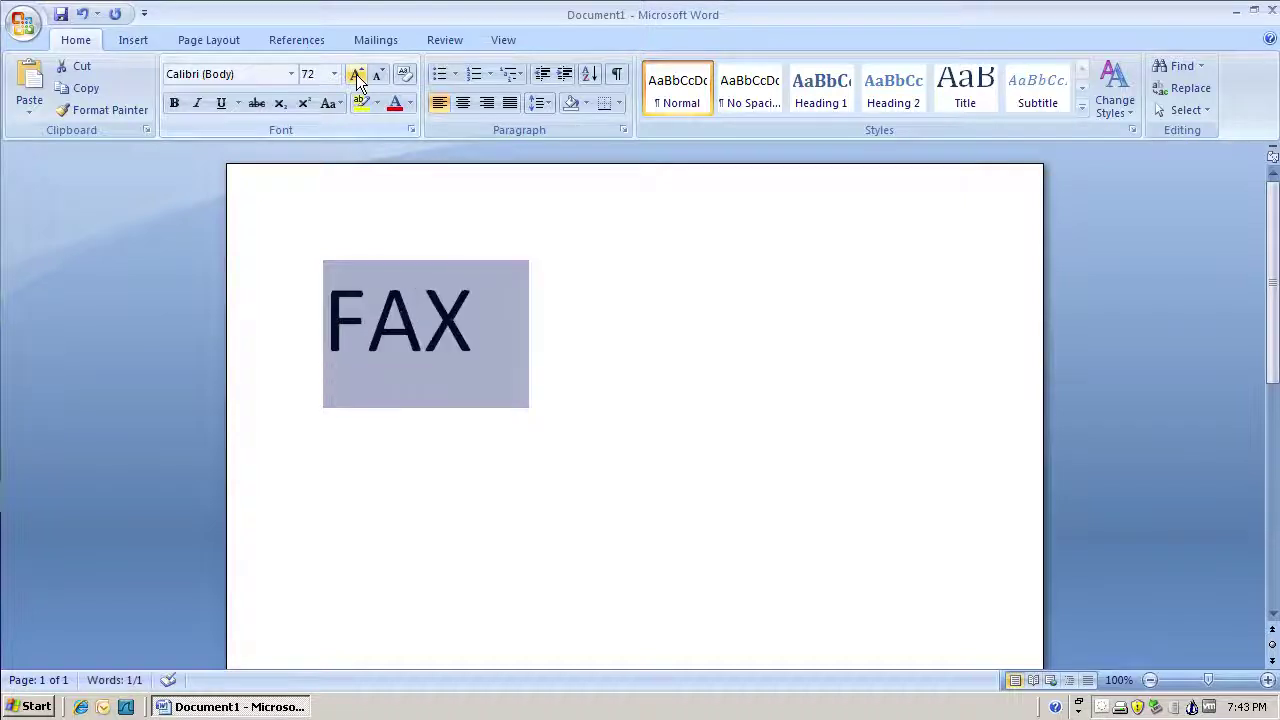
Step: Set the FAX heading in the Magneto font
{"action": "left_click", "coordinate": [291, 74]}
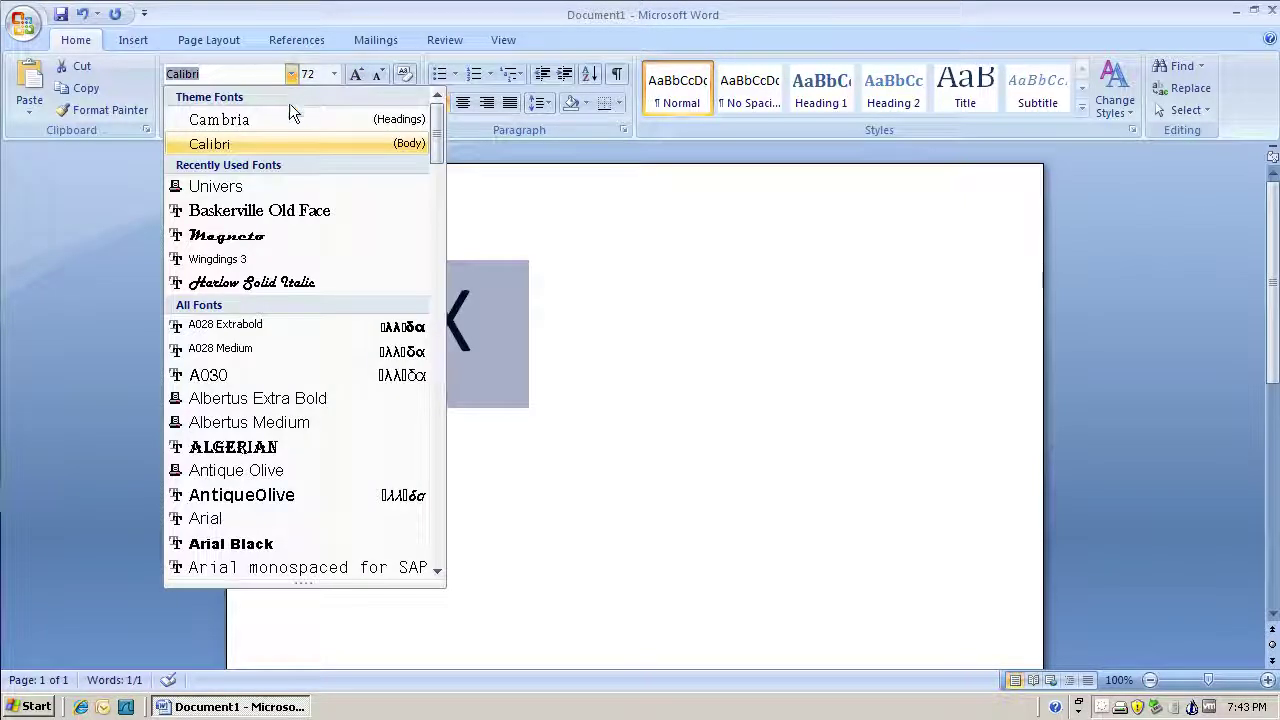
{"action": "scroll", "coordinate": [283, 311], "scroll_direction": "down", "scroll_amount": 10}
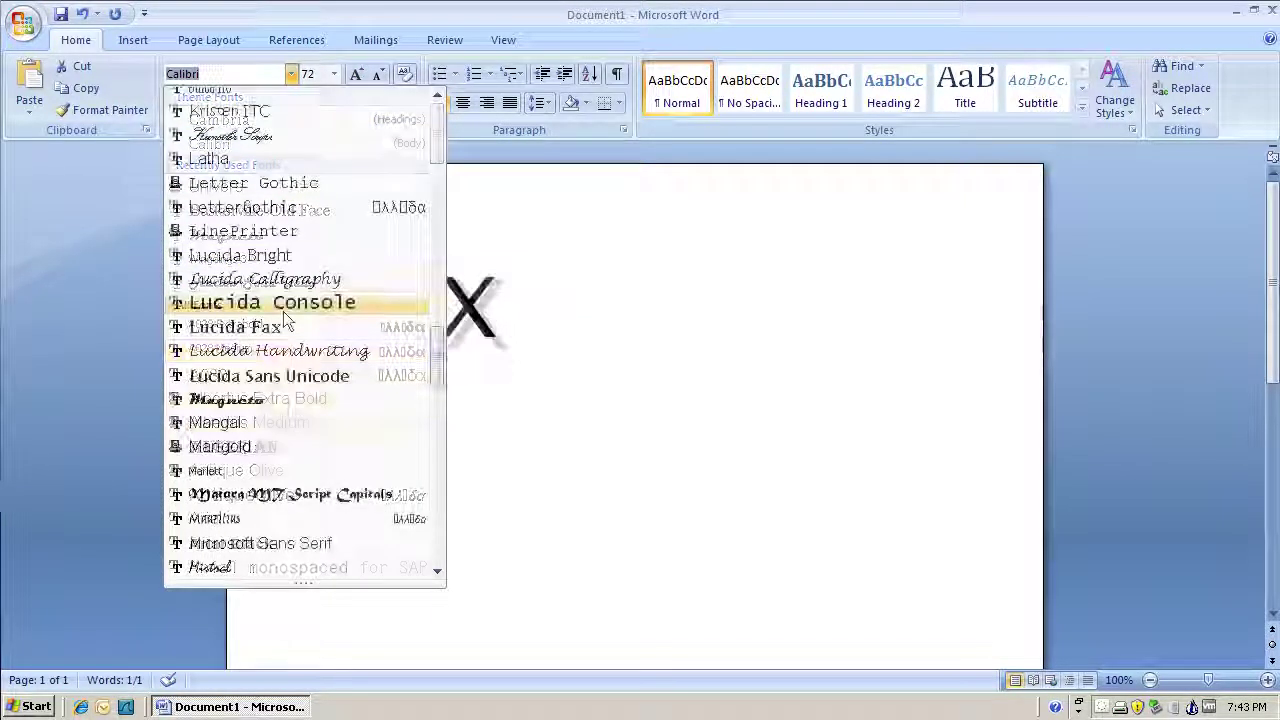
{"action": "left_click", "coordinate": [276, 399]}
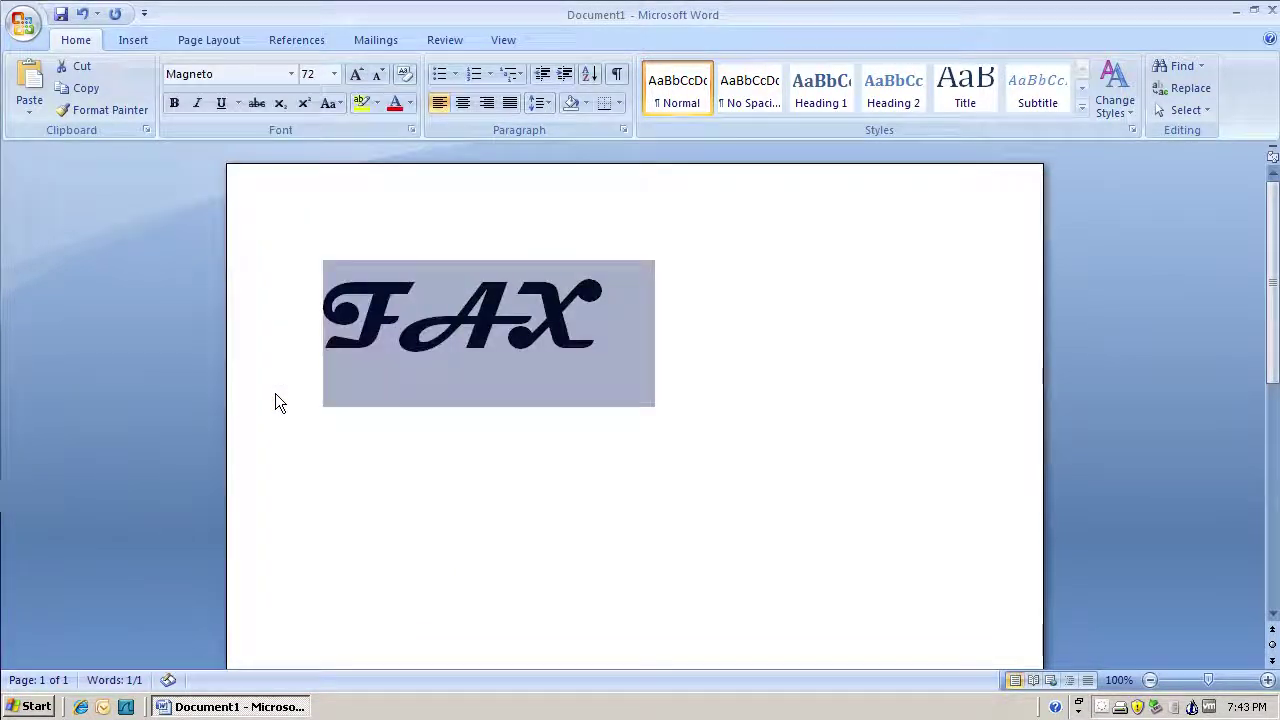
Step: Add a To: line under the FAX heading and set it in 24 pt Calibri
{"action": "key", "text": "End"}
{"action": "key", "text": "Return"}
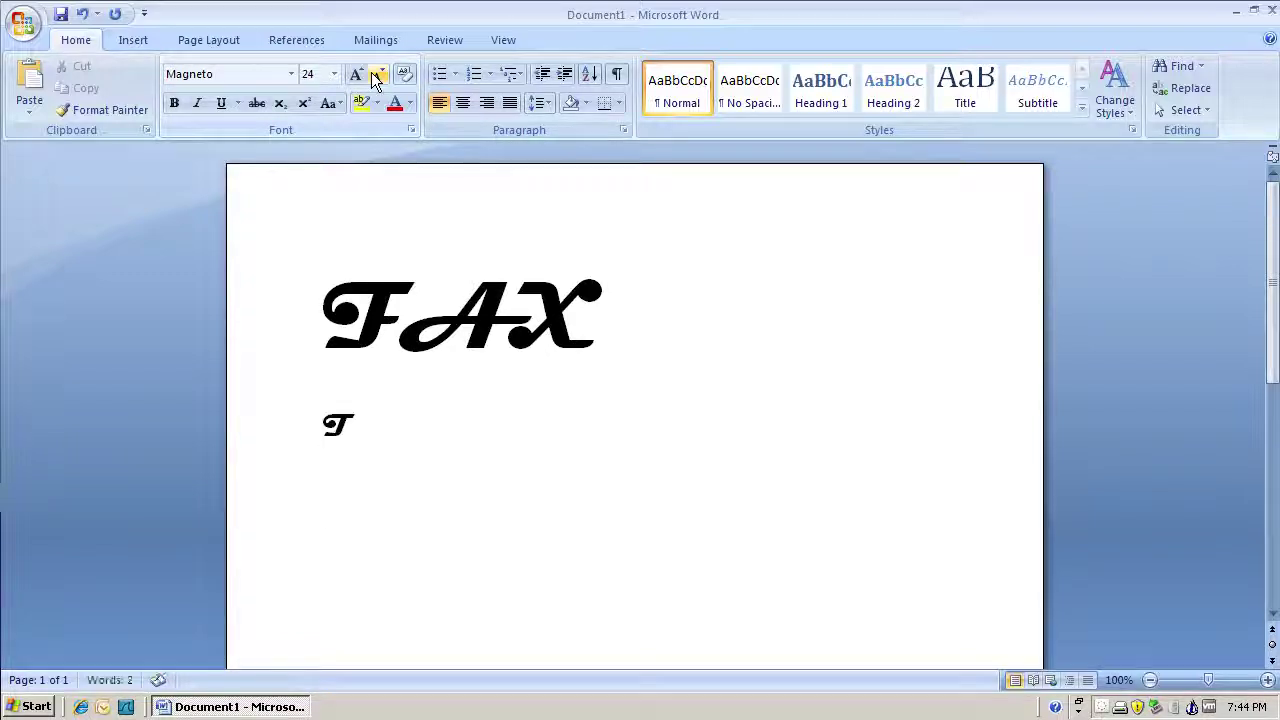
{"action": "key", "text": "shift+Left"}
{"action": "key", "text": "shift+Left"}
{"action": "key", "text": "shift+Left"}
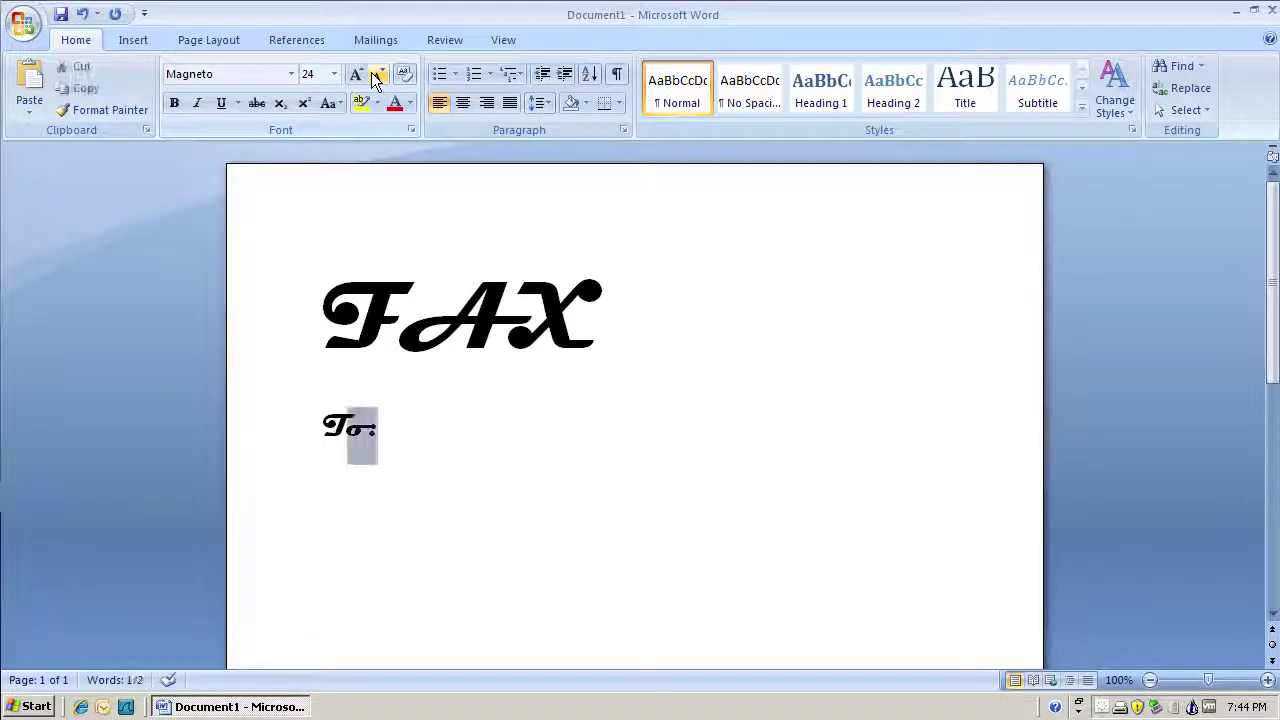
{"action": "left_click", "coordinate": [290, 73]}
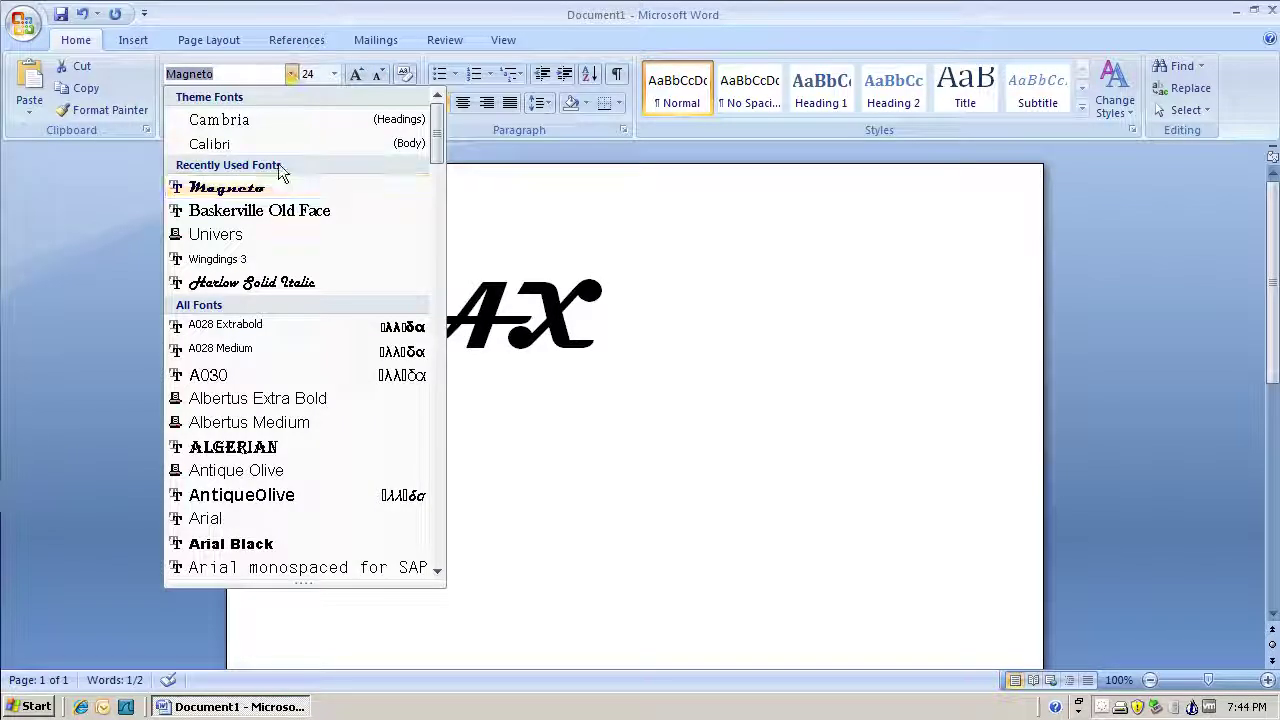
{"action": "scroll", "coordinate": [282, 315], "scroll_direction": "down", "scroll_amount": 6}
{"action": "scroll", "coordinate": [282, 315], "scroll_direction": "down", "scroll_amount": 6}
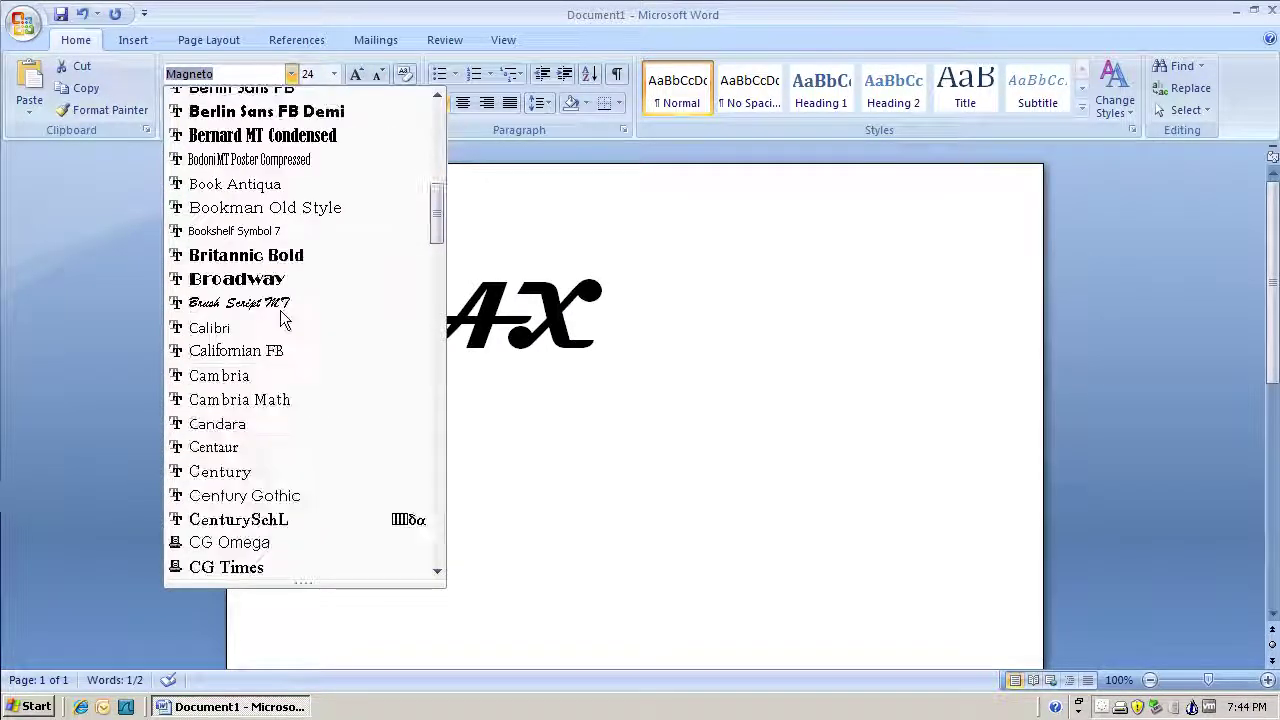
{"action": "left_click", "coordinate": [285, 117]}
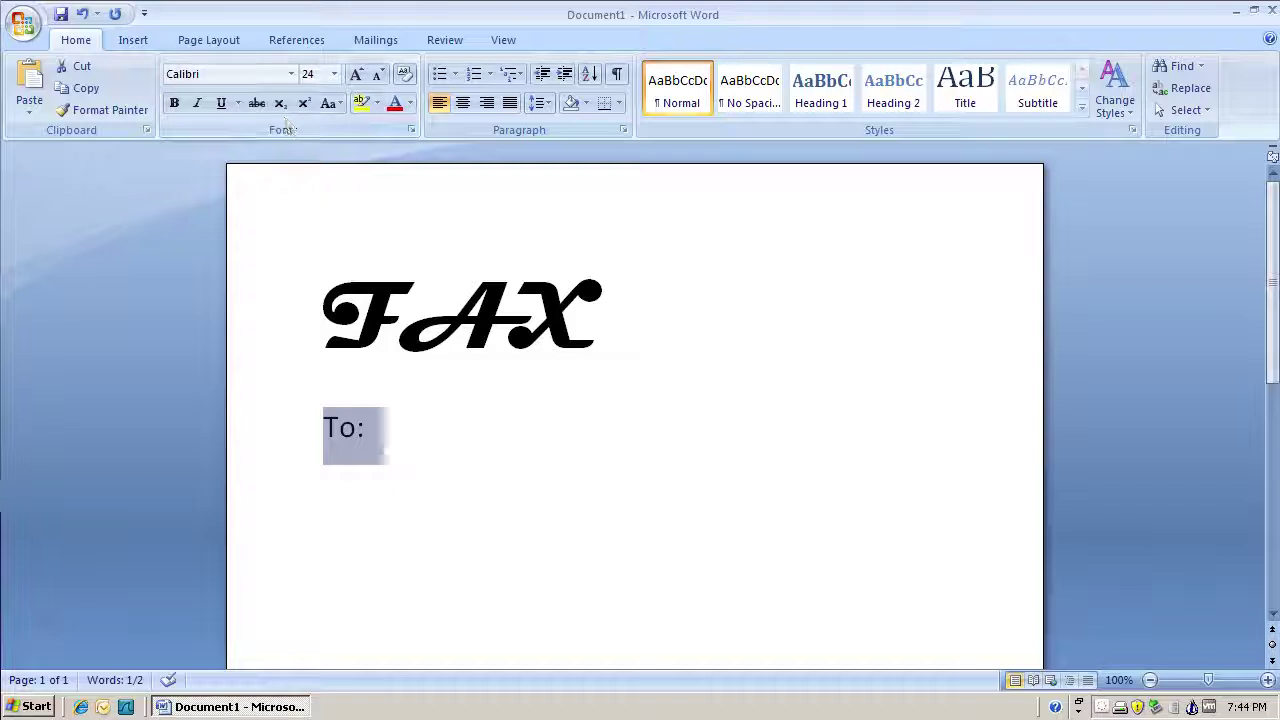
{"action": "key", "text": "Right"}
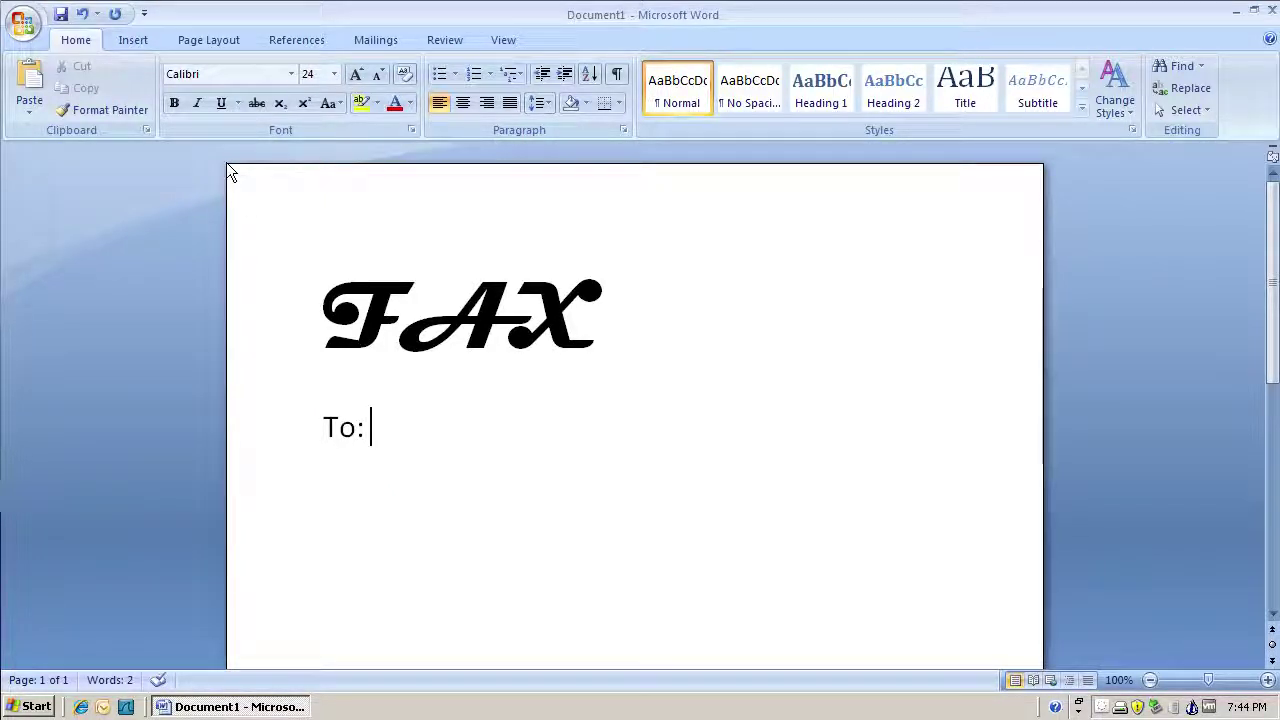
{"action": "left_click", "coordinate": [135, 41]}
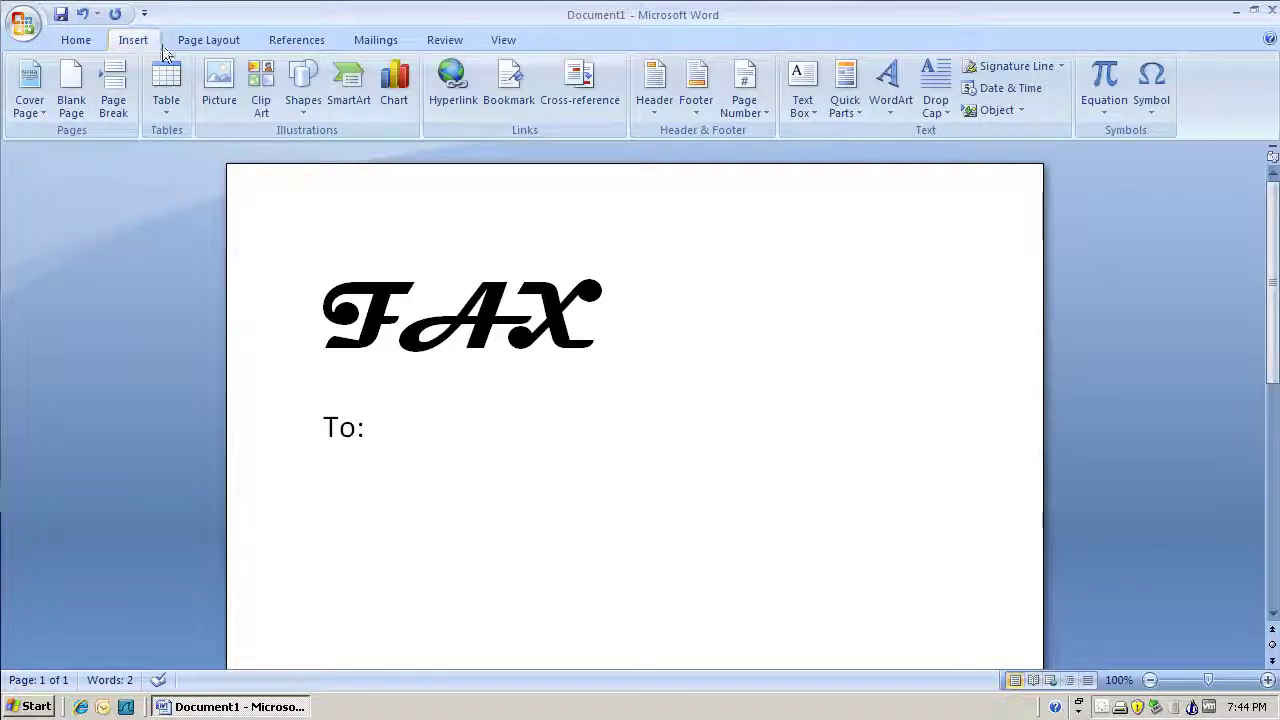
Step: Insert a Document Automation DocVariable field named ToName after the To: label
{"action": "left_click", "coordinate": [848, 90]}
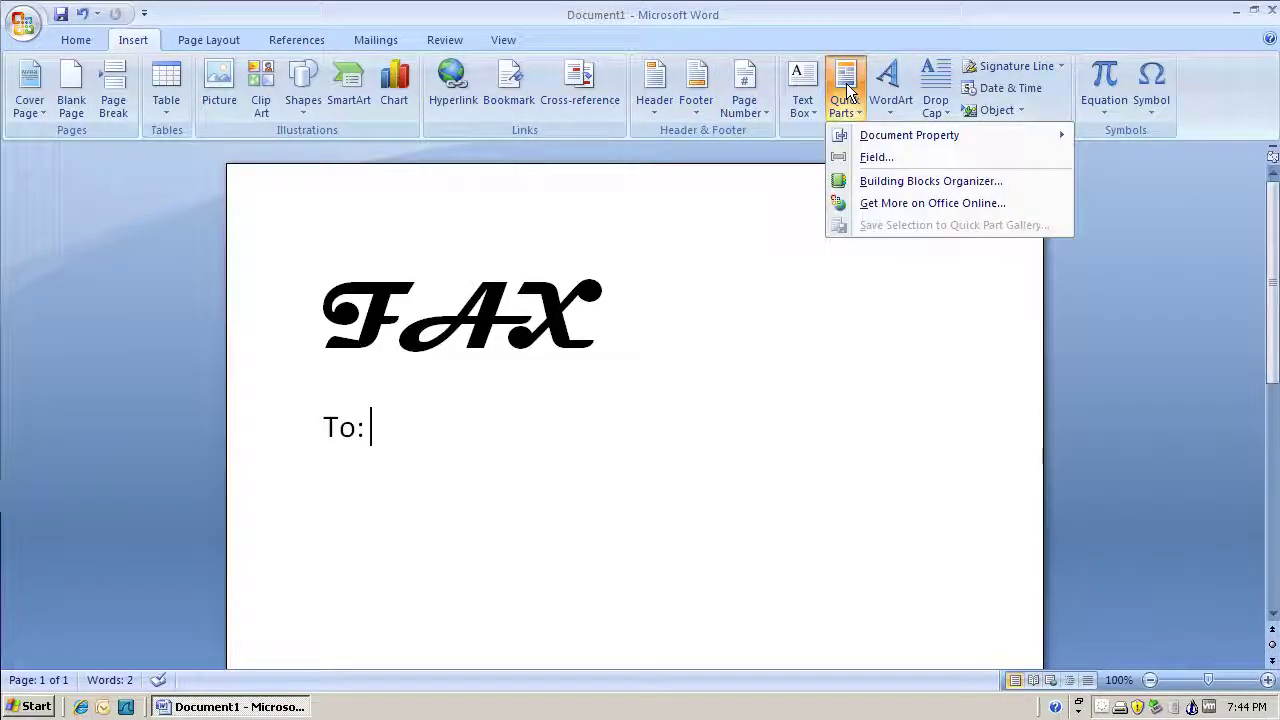
{"action": "left_click", "coordinate": [856, 158]}
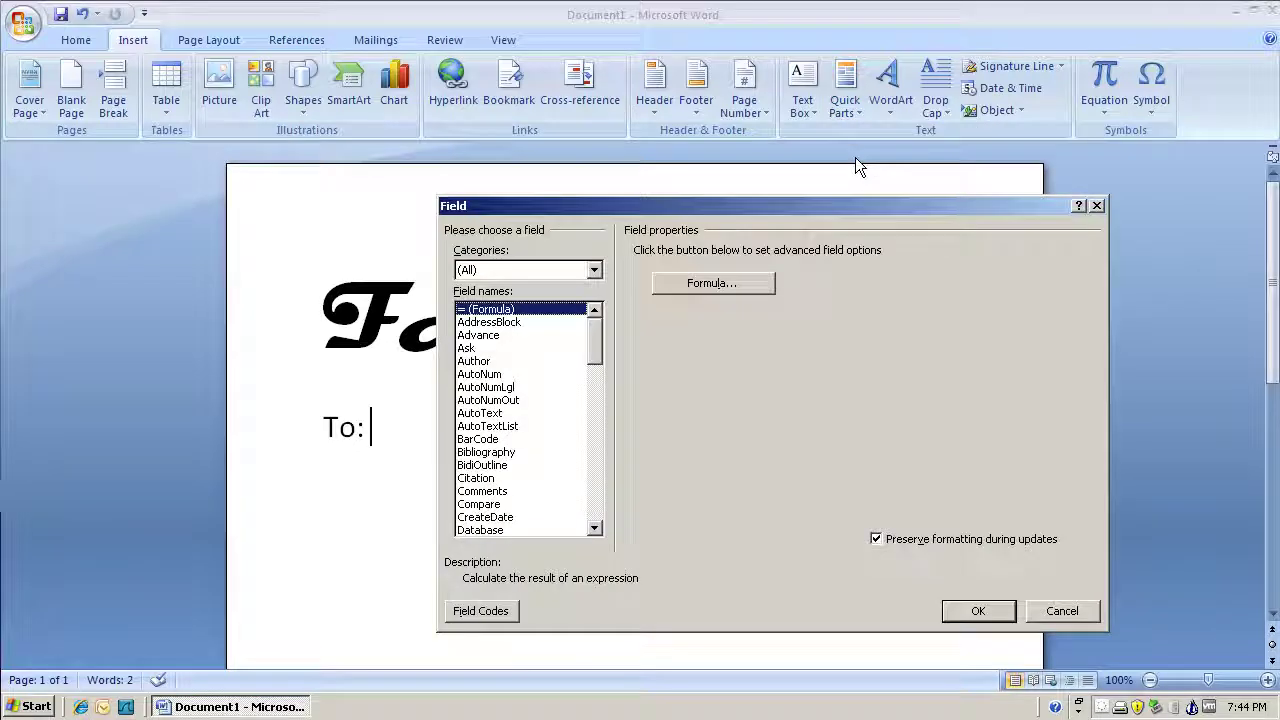
{"action": "left_click", "coordinate": [593, 270]}
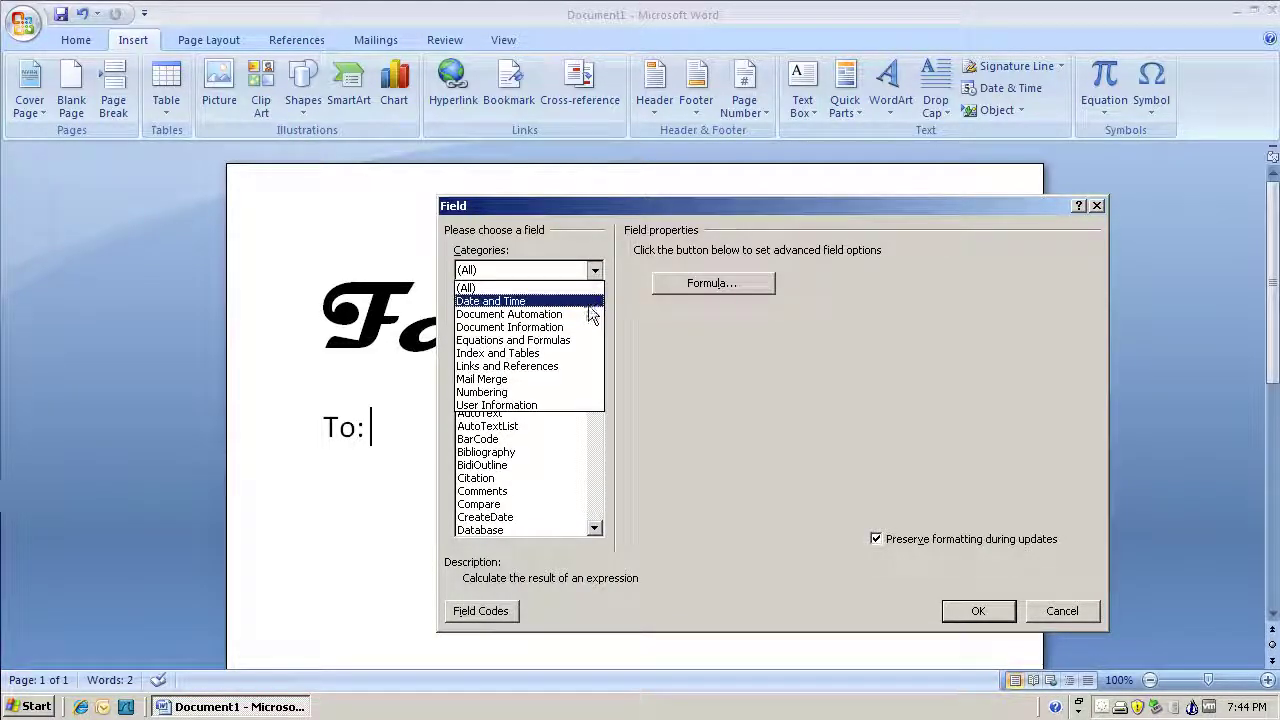
{"action": "left_click", "coordinate": [590, 314]}
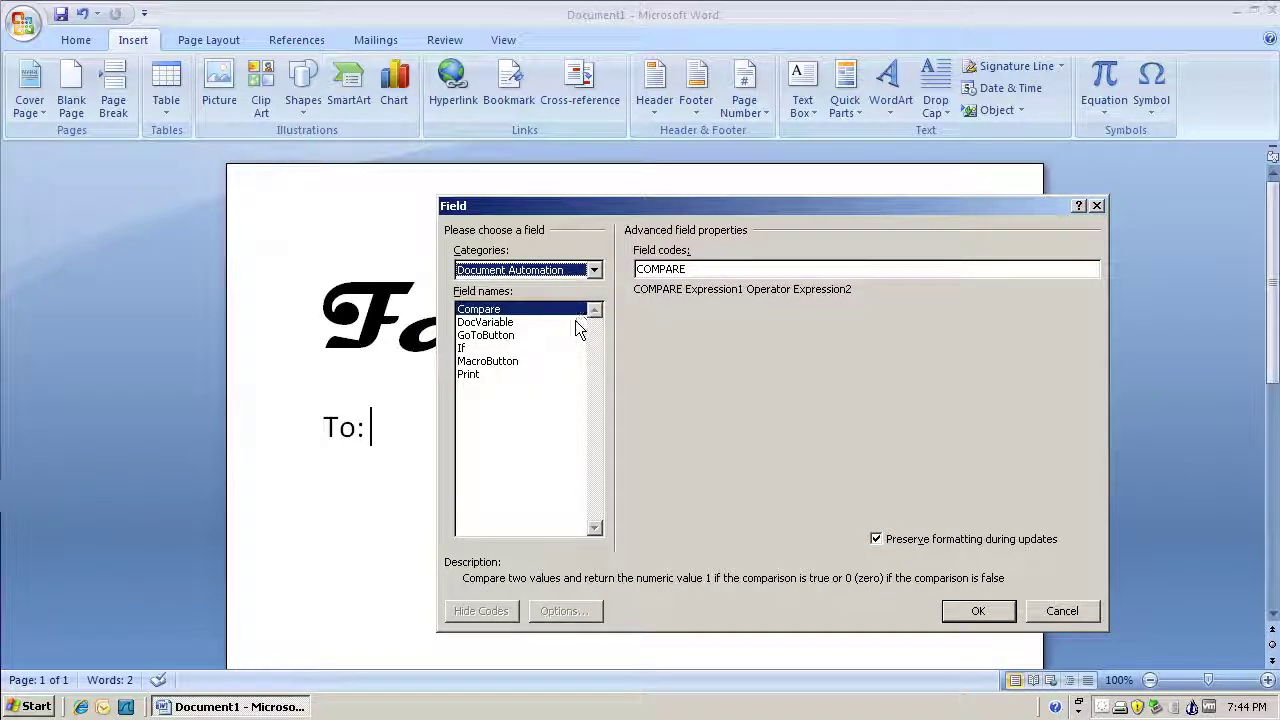
{"action": "left_click", "coordinate": [576, 322]}
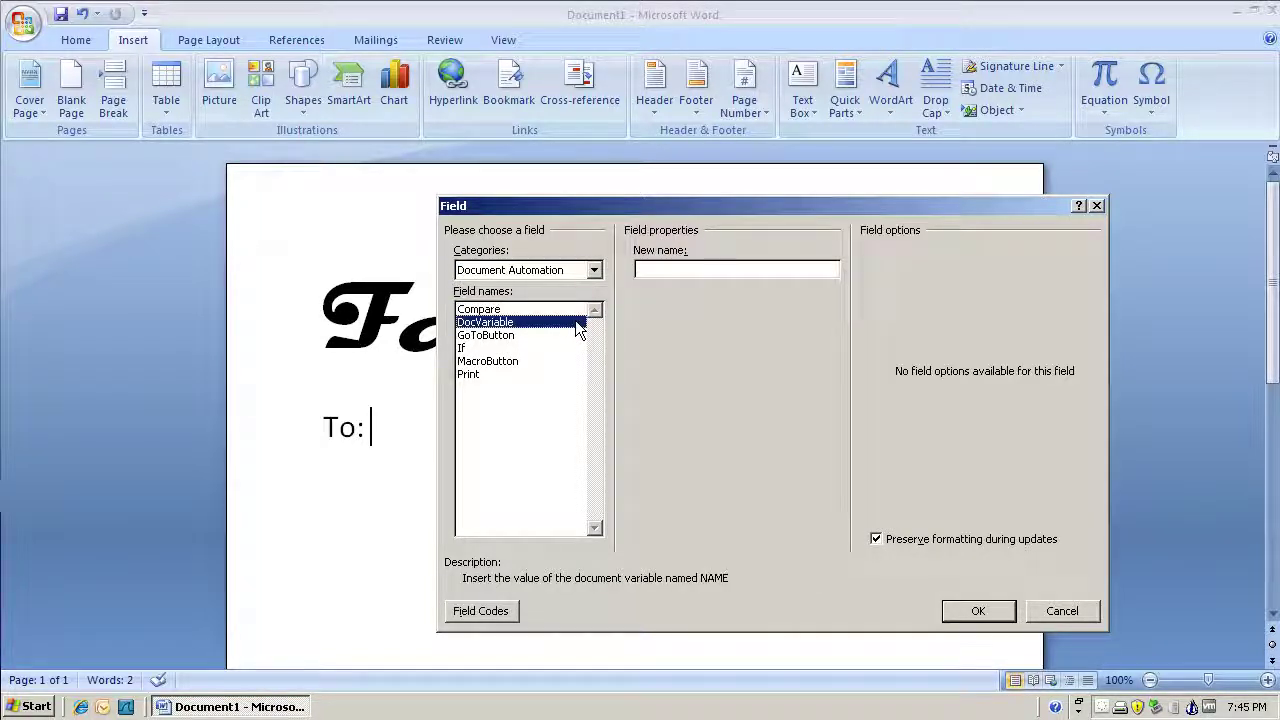
{"action": "left_click", "coordinate": [643, 270]}
{"action": "type", "text": "ToName"}
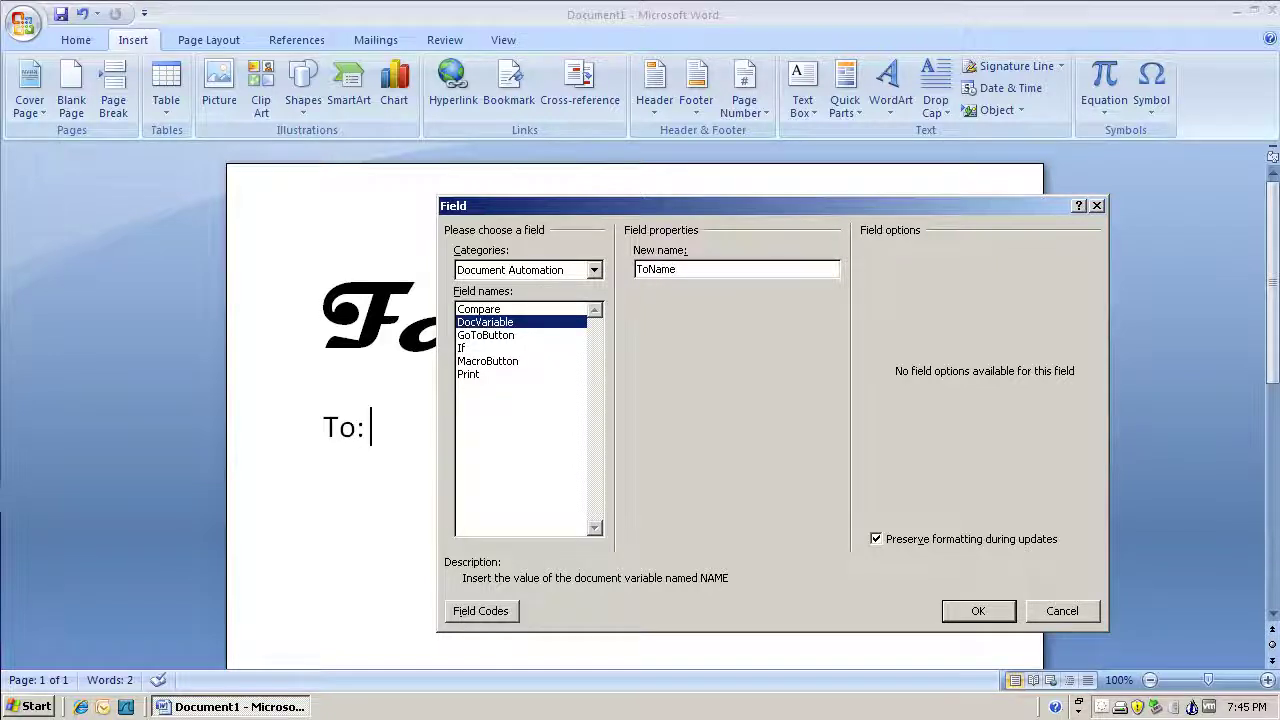
{"action": "key", "text": "Return"}
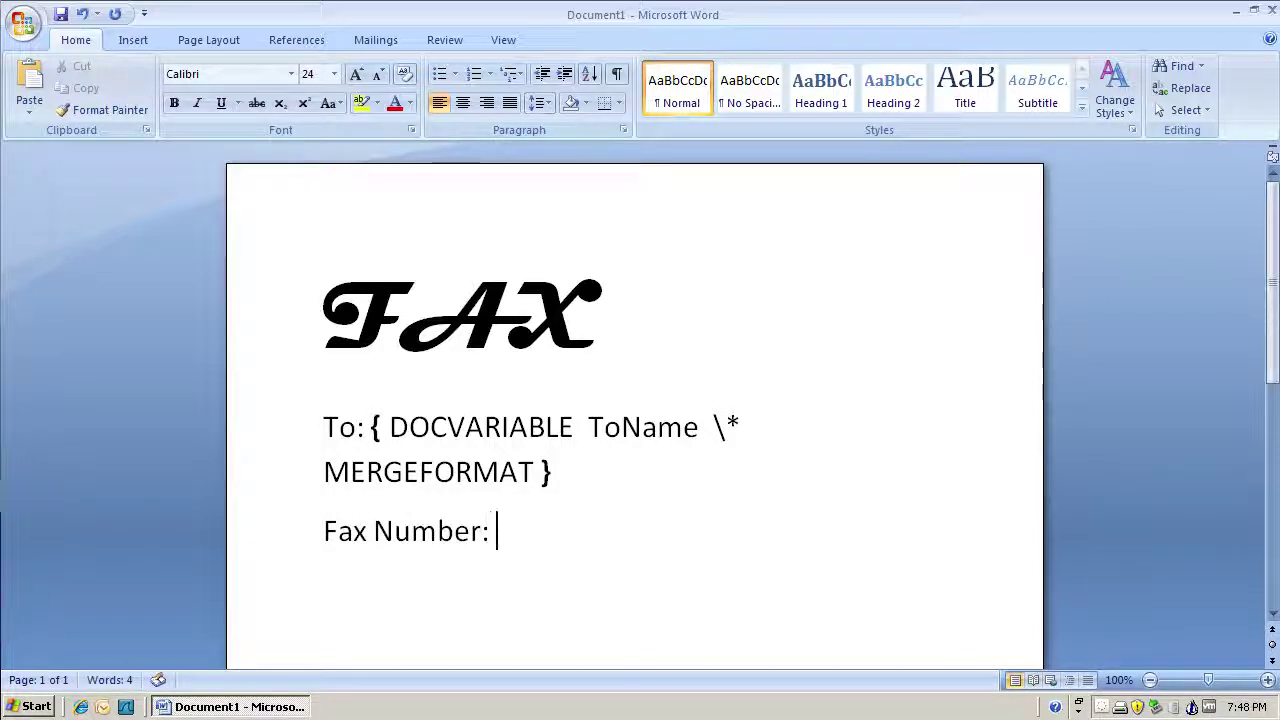
Step: Insert a DocVariable ToFaxNum field on the Fax Number line
{"action": "left_click", "coordinate": [129, 46]}
{"action": "left_click", "coordinate": [845, 96]}
{"action": "left_click", "coordinate": [877, 164]}
{"action": "left_click", "coordinate": [487, 321]}
{"action": "left_click", "coordinate": [640, 268]}
{"action": "type", "text": "ToFaxNum"}
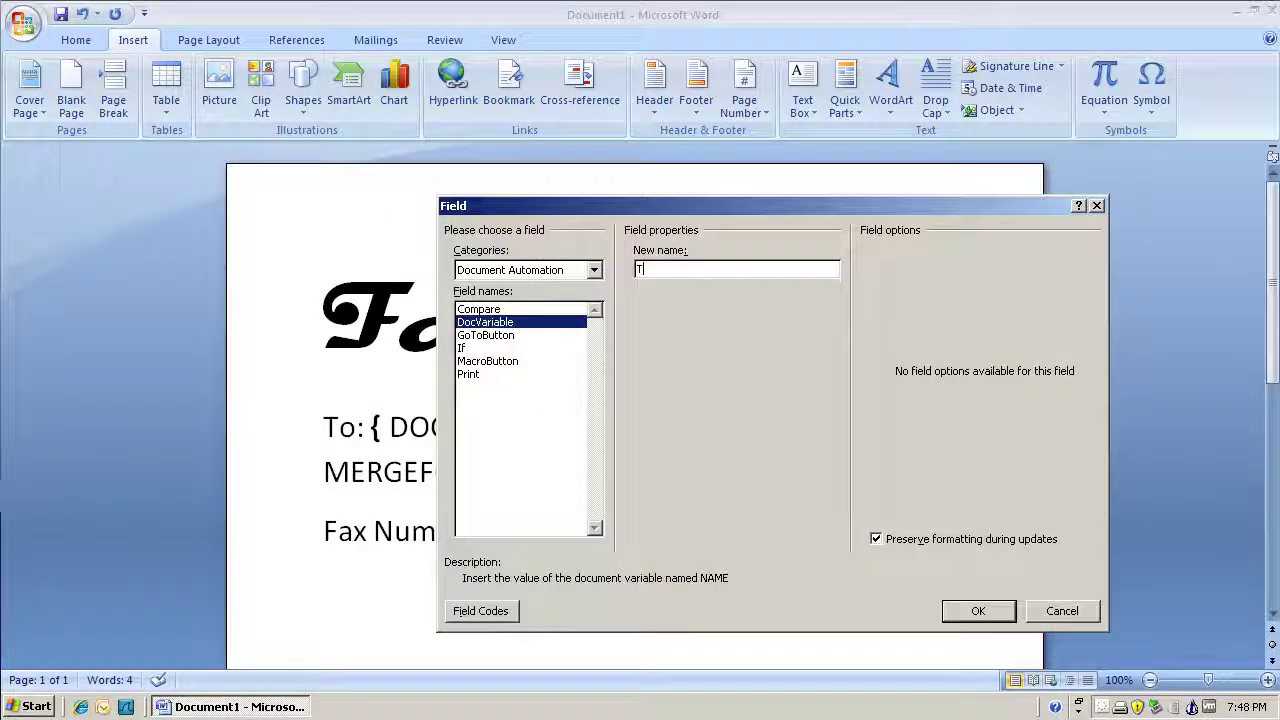
{"action": "key", "text": "Return"}
Step: Add a From: line with a DocVariable FromName field
{"action": "key", "text": "Return"}
{"action": "type", "text": "From:"}
{"action": "left_click", "coordinate": [845, 96]}
{"action": "left_click", "coordinate": [877, 164]}
{"action": "left_click", "coordinate": [487, 321]}
{"action": "left_click", "coordinate": [640, 268]}
{"action": "type", "text": "FromName"}
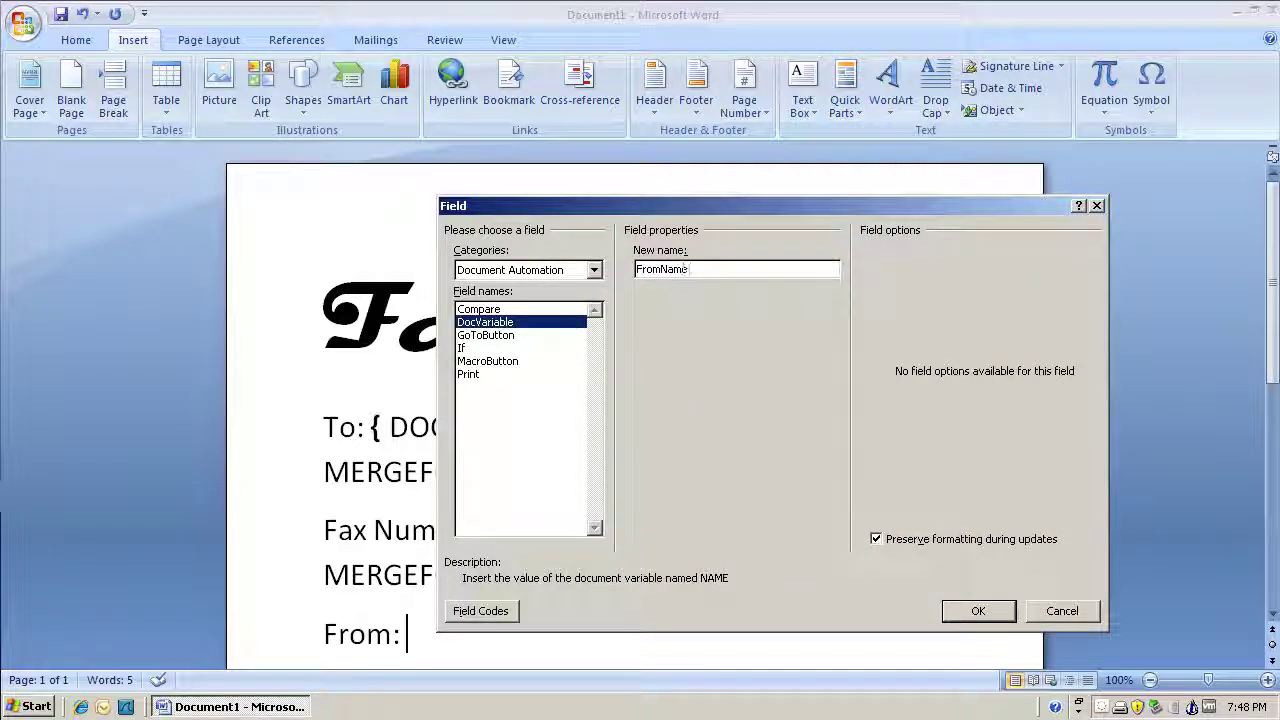
Step: Add a Notes: line with a DocVariable NoteText field
{"action": "key", "text": "Return"}
{"action": "key", "text": "Return"}
{"action": "key", "text": "Return"}
{"action": "type", "text": "Notes:"}
{"action": "key", "text": "Return"}
{"action": "left_click", "coordinate": [845, 96]}
{"action": "left_click", "coordinate": [877, 158]}
{"action": "left_click", "coordinate": [487, 321]}
{"action": "type", "text": "NoteText"}
Step: Write the footer 'This fax contains' NumPagesC 'pages including this FREAKING AWESOME coversheet'
{"action": "key", "text": "Return"}
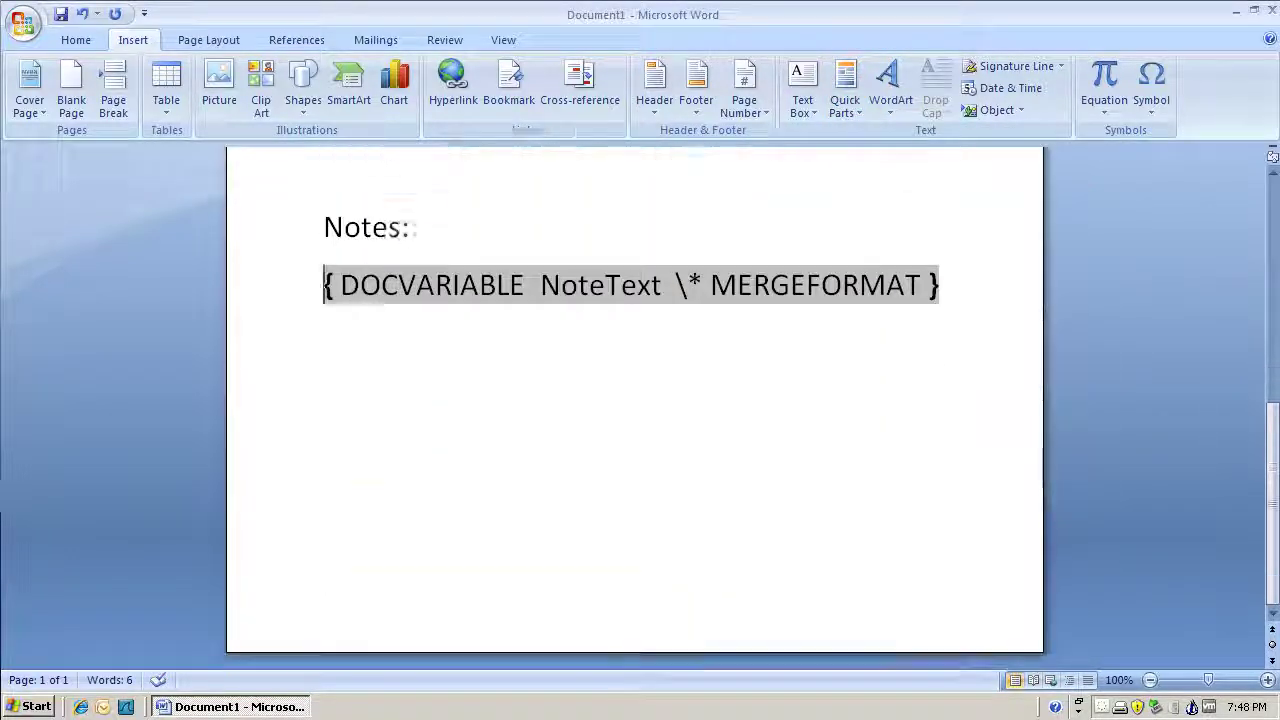
{"action": "type", "text": "This fax contains"}
{"action": "left_click", "coordinate": [133, 40]}
{"action": "left_click", "coordinate": [845, 96]}
{"action": "left_click", "coordinate": [877, 164]}
{"action": "left_click", "coordinate": [487, 321]}
{"action": "left_click", "coordinate": [640, 268]}
{"action": "type", "text": "NumPagesC"}
{"action": "key", "text": "Return"}
{"action": "type", "text": "pages including this FREAKING AWESOME coversheet"}
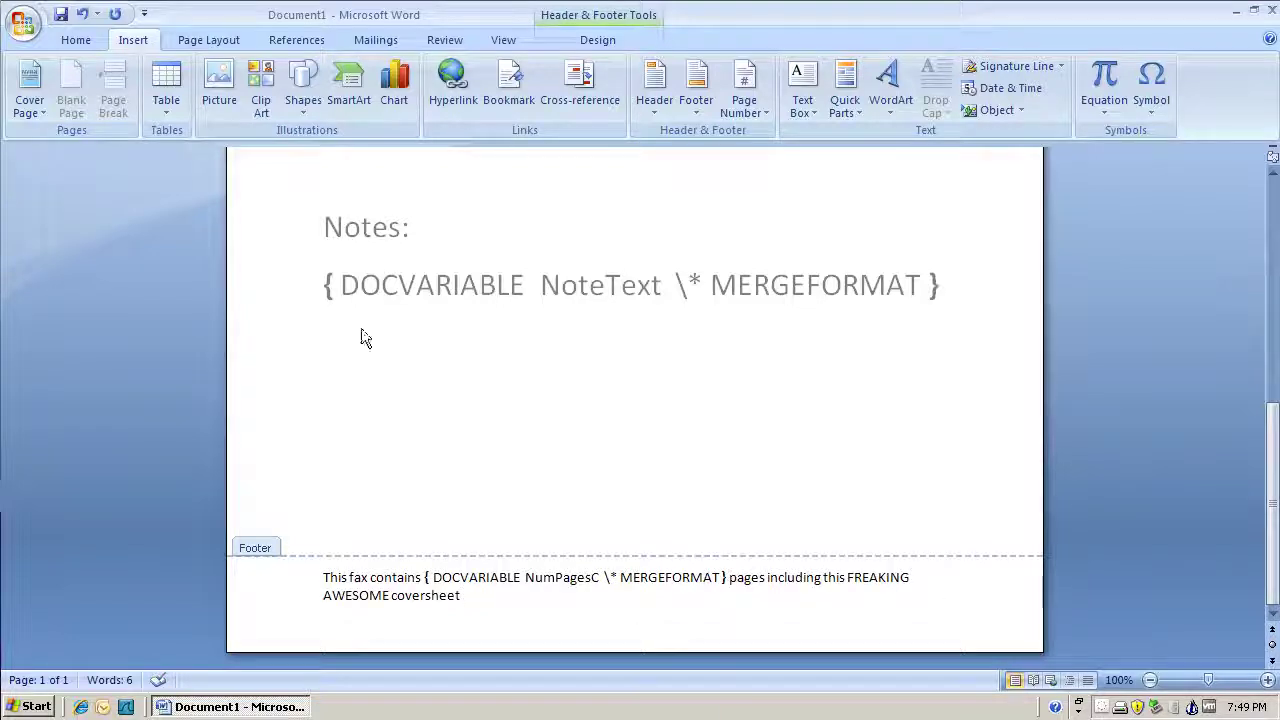
Step: Save the cover sheet as Word document c:\Program Files\RightFax\FCS\MagnetoFax.docx
{"action": "double_click", "coordinate": [361, 338]}
{"action": "scroll", "coordinate": [243, 273], "scroll_direction": "up", "scroll_amount": 10}
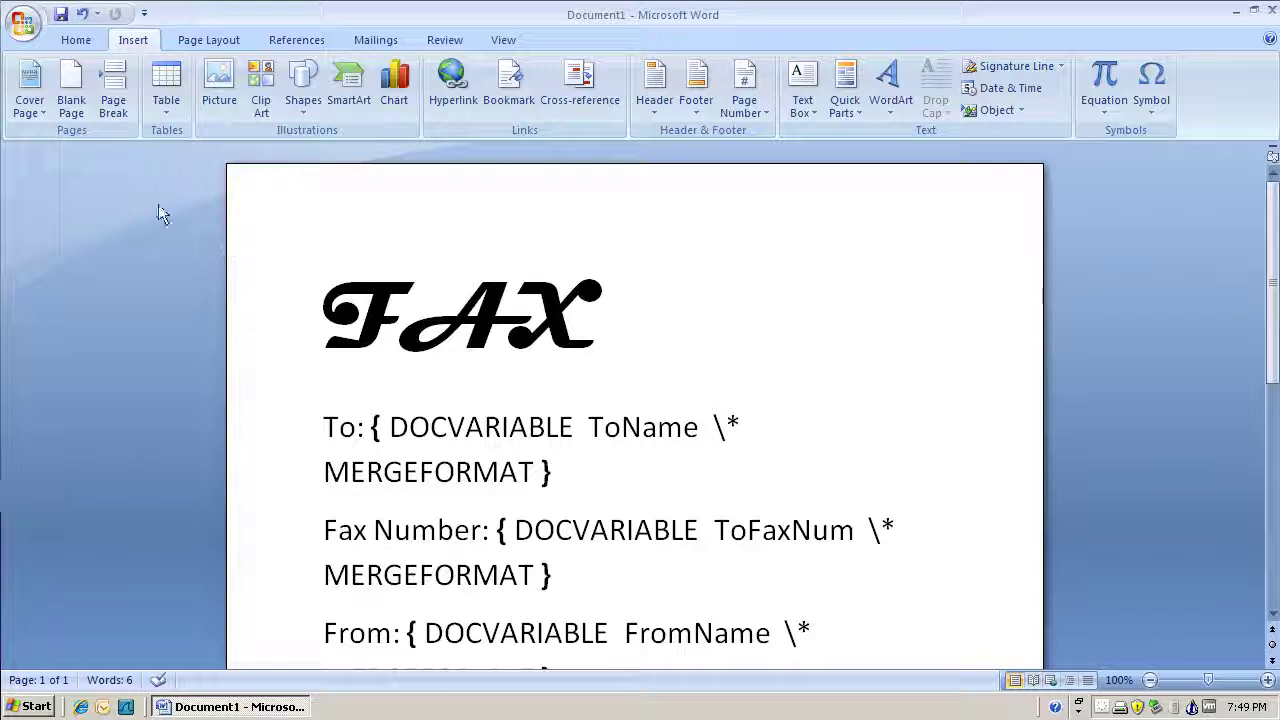
{"action": "left_click", "coordinate": [24, 26]}
{"action": "mouse_move", "coordinate": [88, 199]}
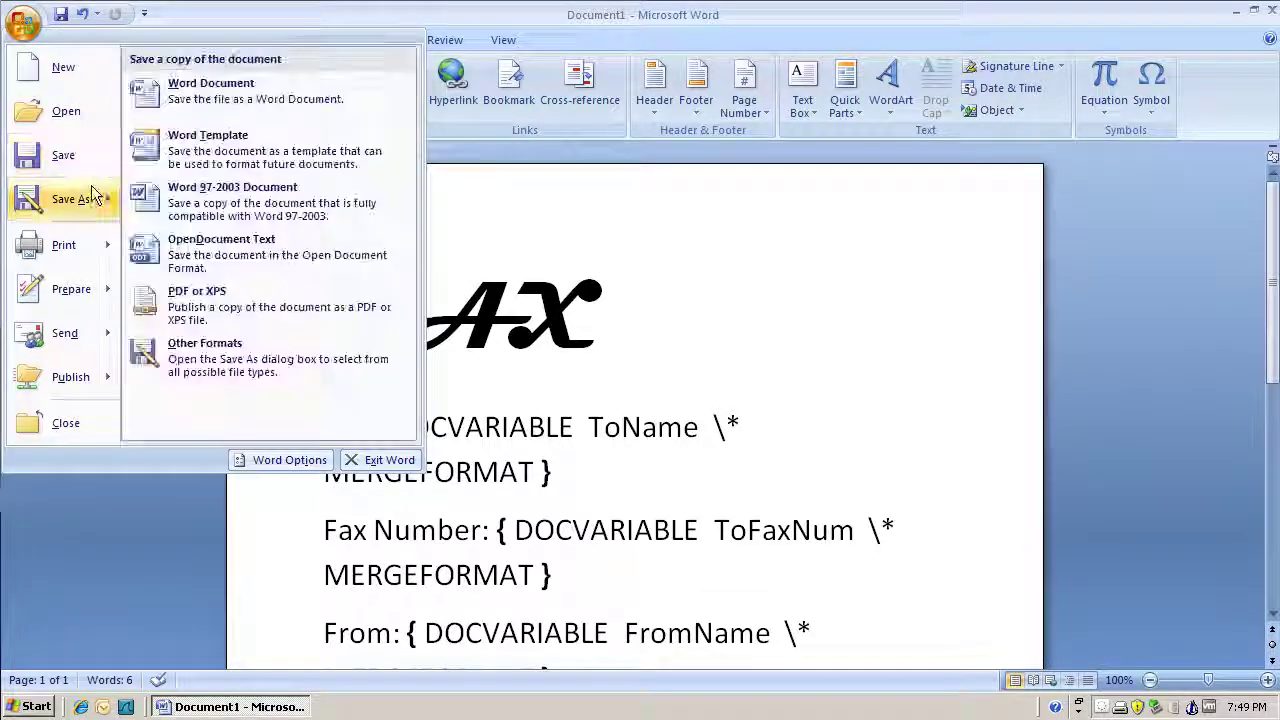
{"action": "left_click", "coordinate": [180, 86]}
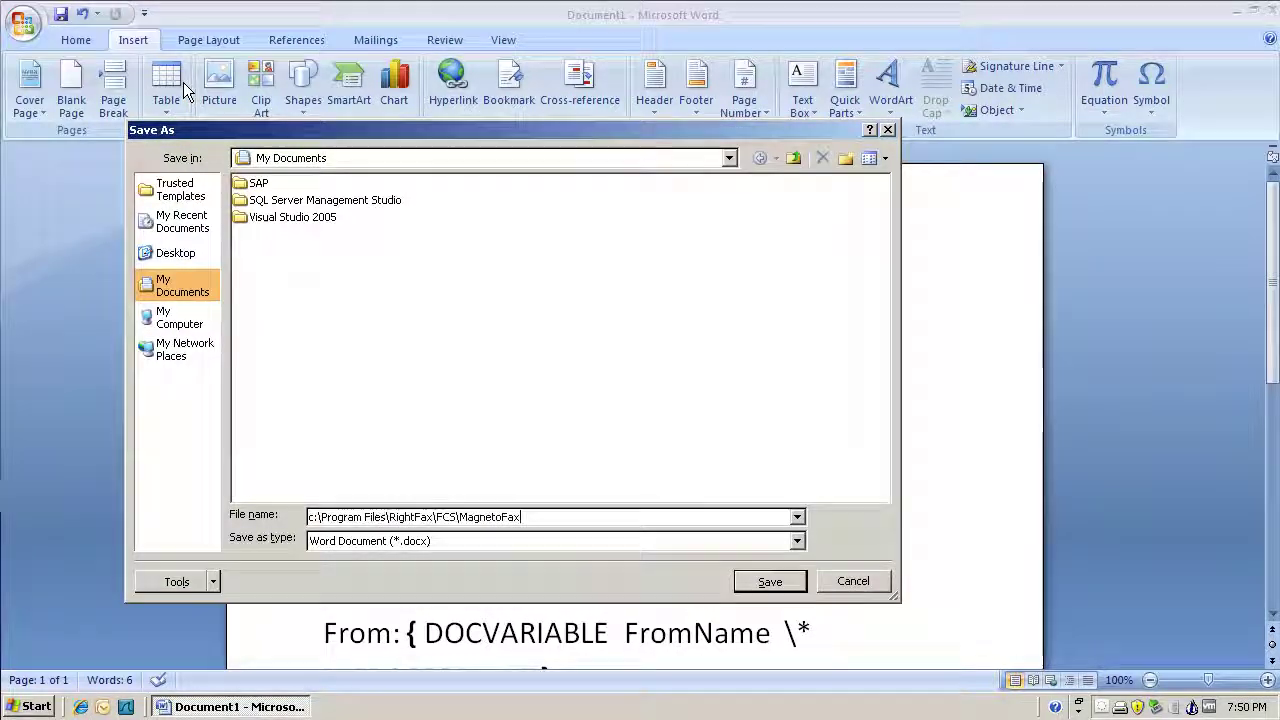
{"action": "key", "text": "Return"}
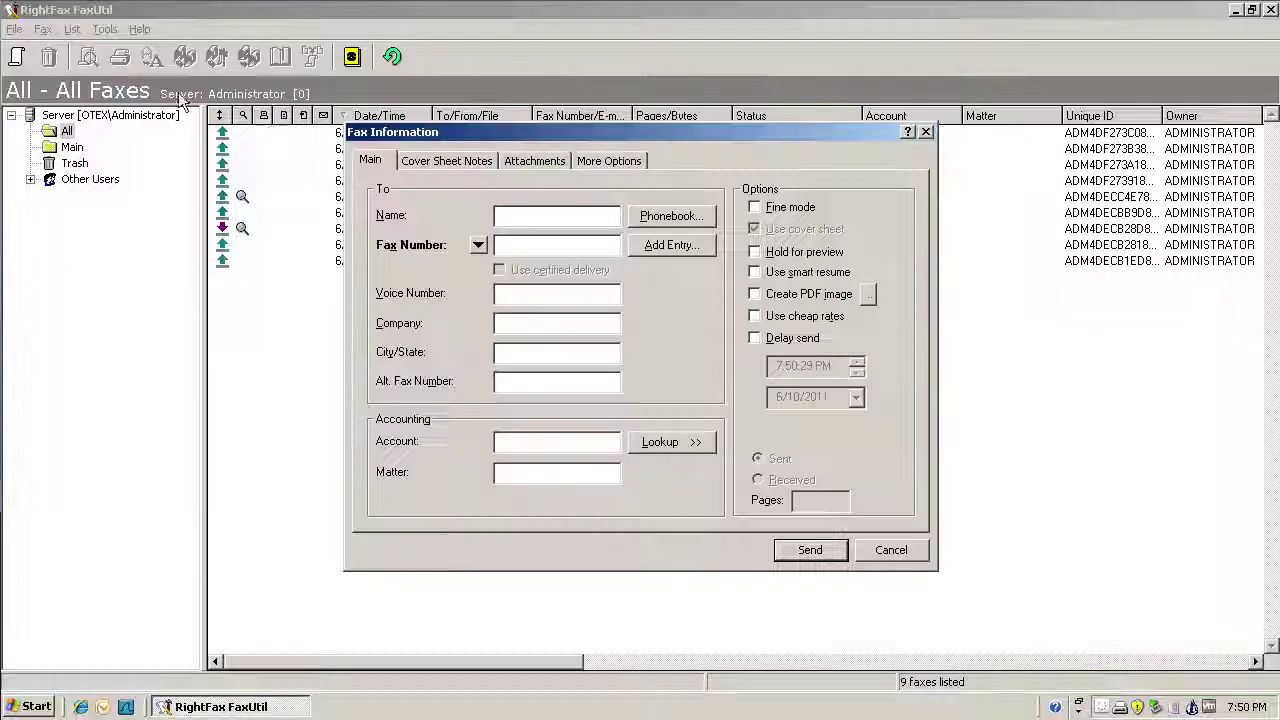
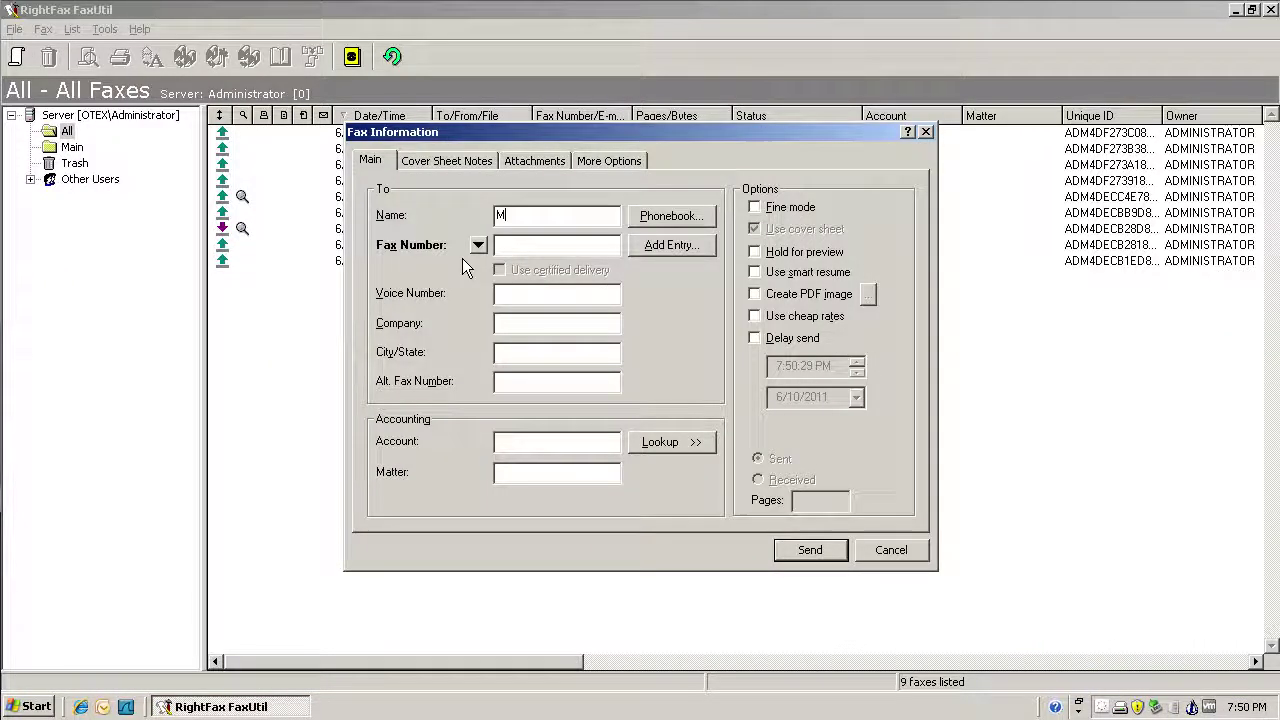
Step: Enter the recipient's name and fax number on the Main tab
{"action": "key", "text": "Tab"}
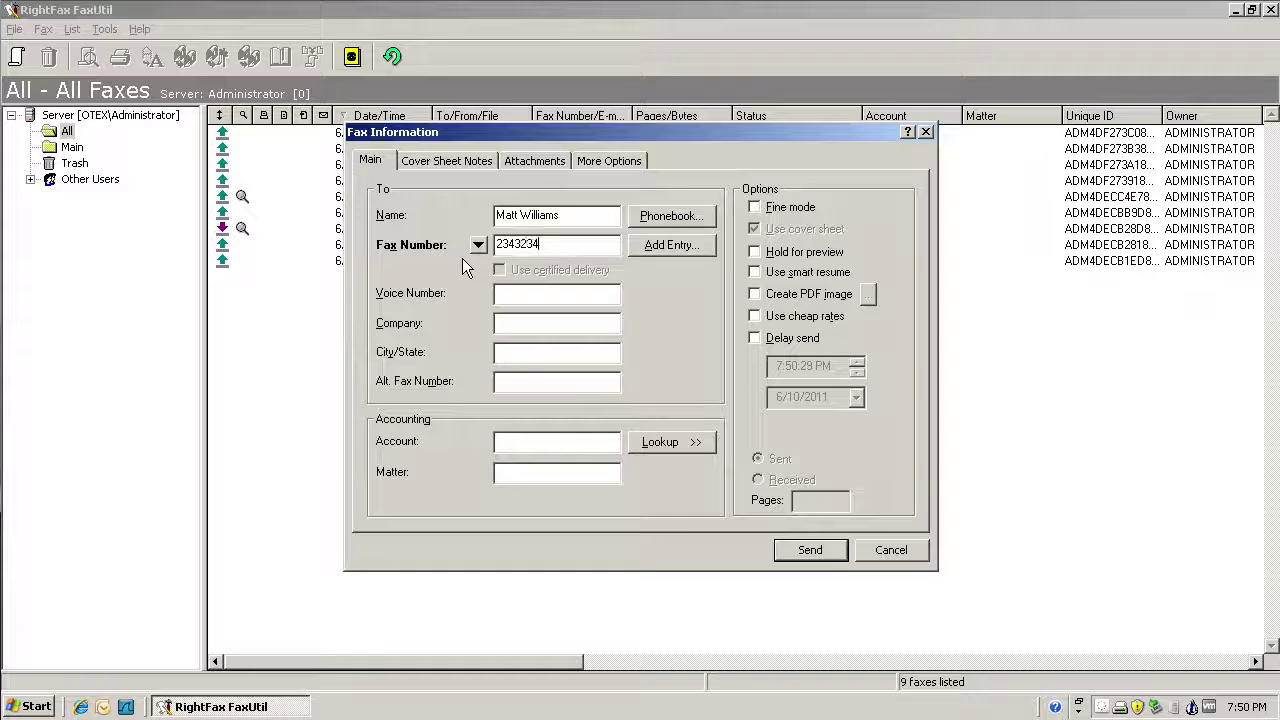
Step: Choose MagnetoFax.docx as the Cover Sheet File under More Options
{"action": "left_click", "coordinate": [604, 160]}
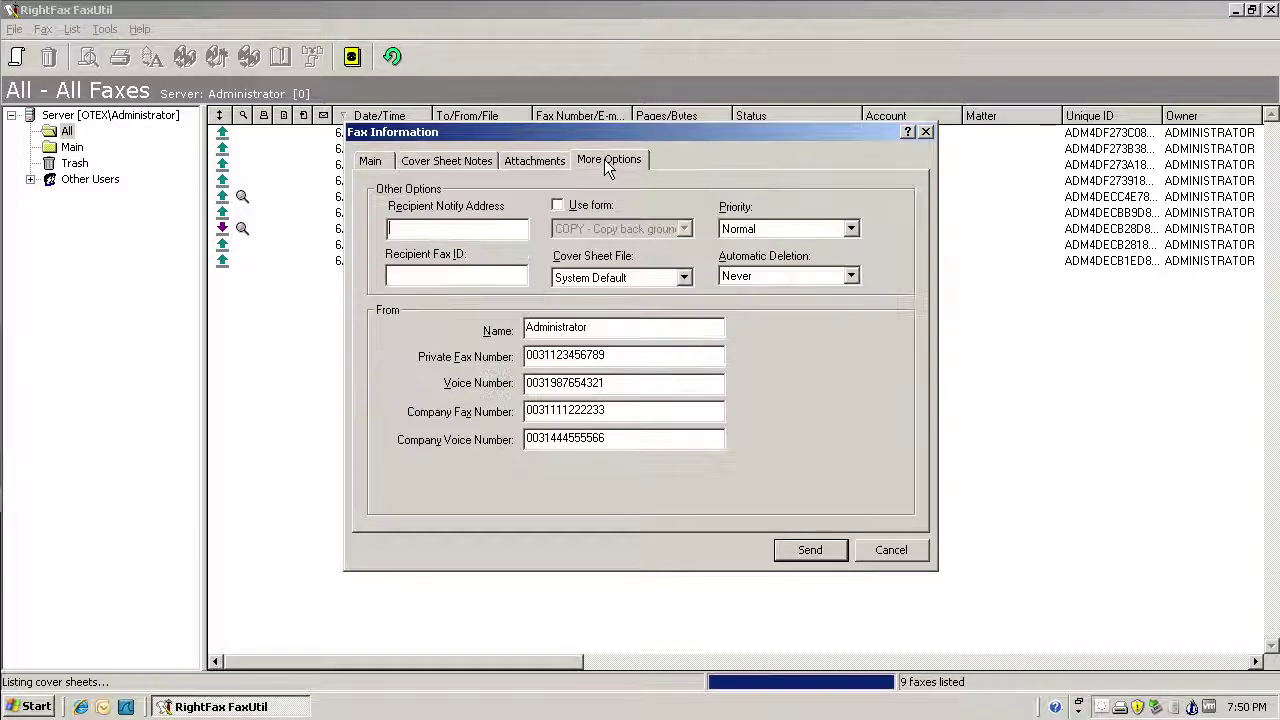
{"action": "left_click", "coordinate": [616, 281]}
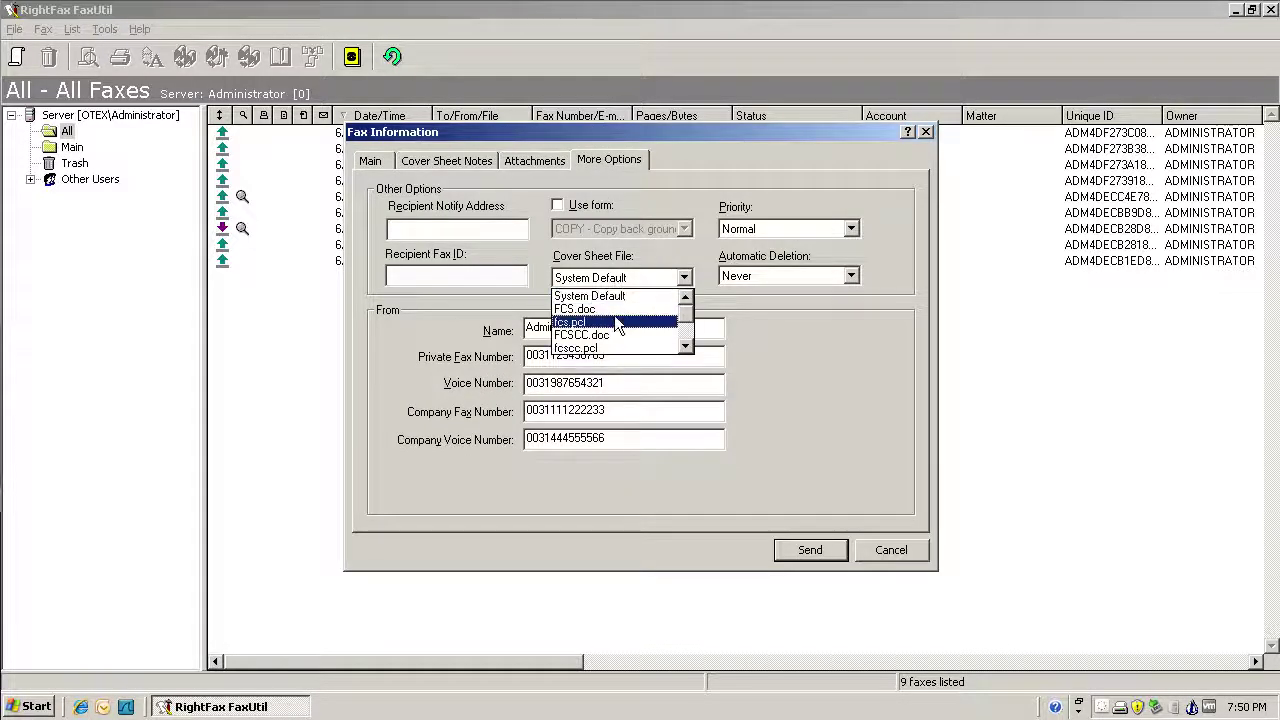
{"action": "scroll", "coordinate": [614, 315], "scroll_direction": "down", "scroll_amount": 1}
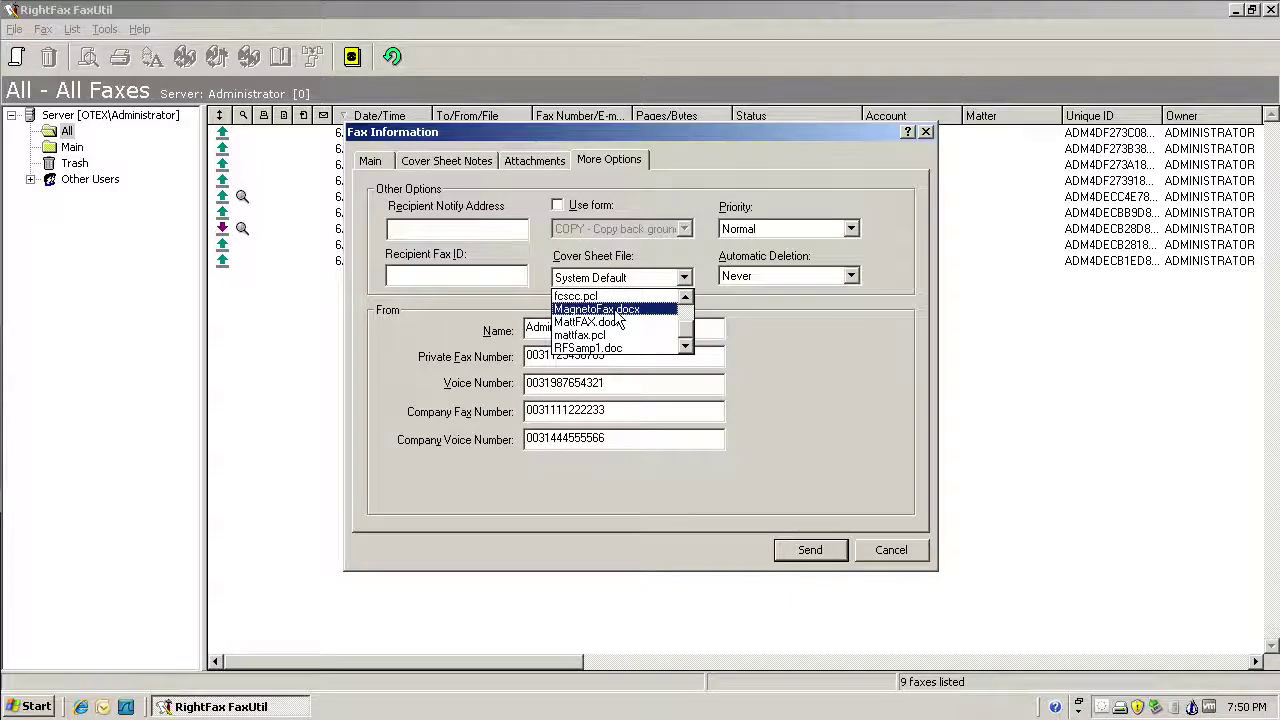
{"action": "left_click", "coordinate": [616, 313]}
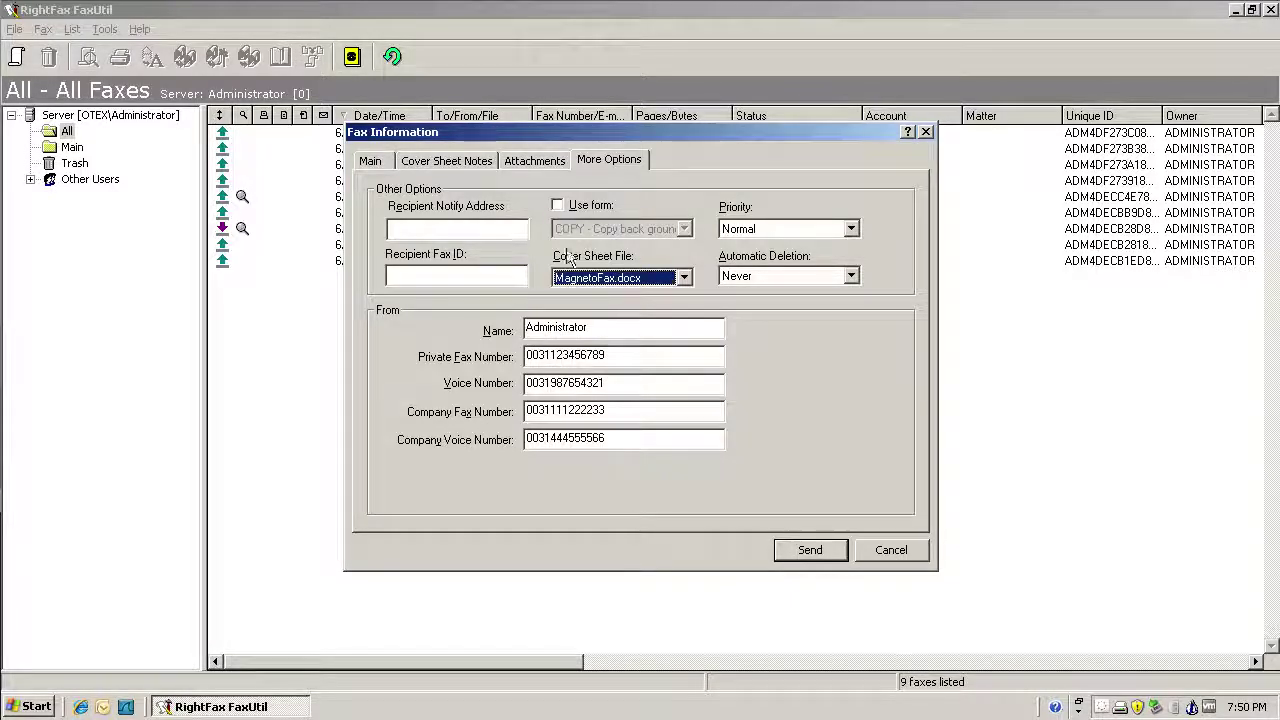
{"action": "left_click", "coordinate": [529, 162]}
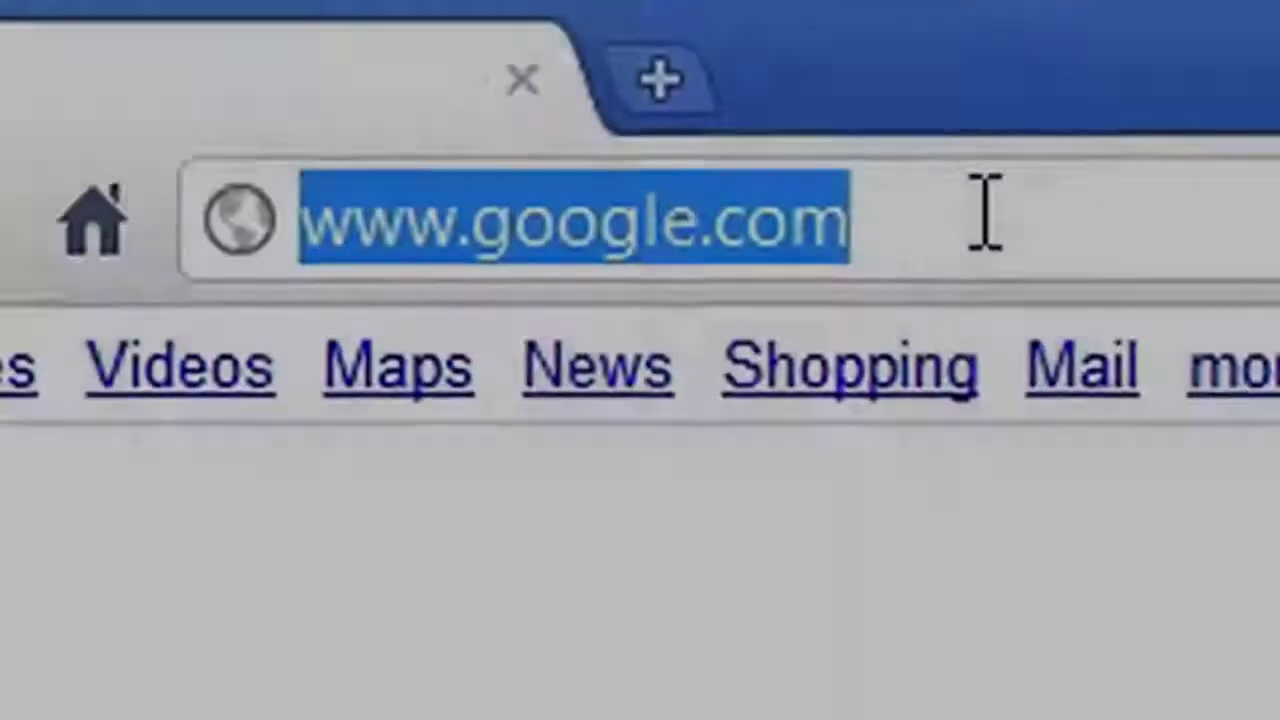
Step: Load the Open Text Fax YouTube channel from the address bar and scroll through it
{"action": "type", "text": "you"}
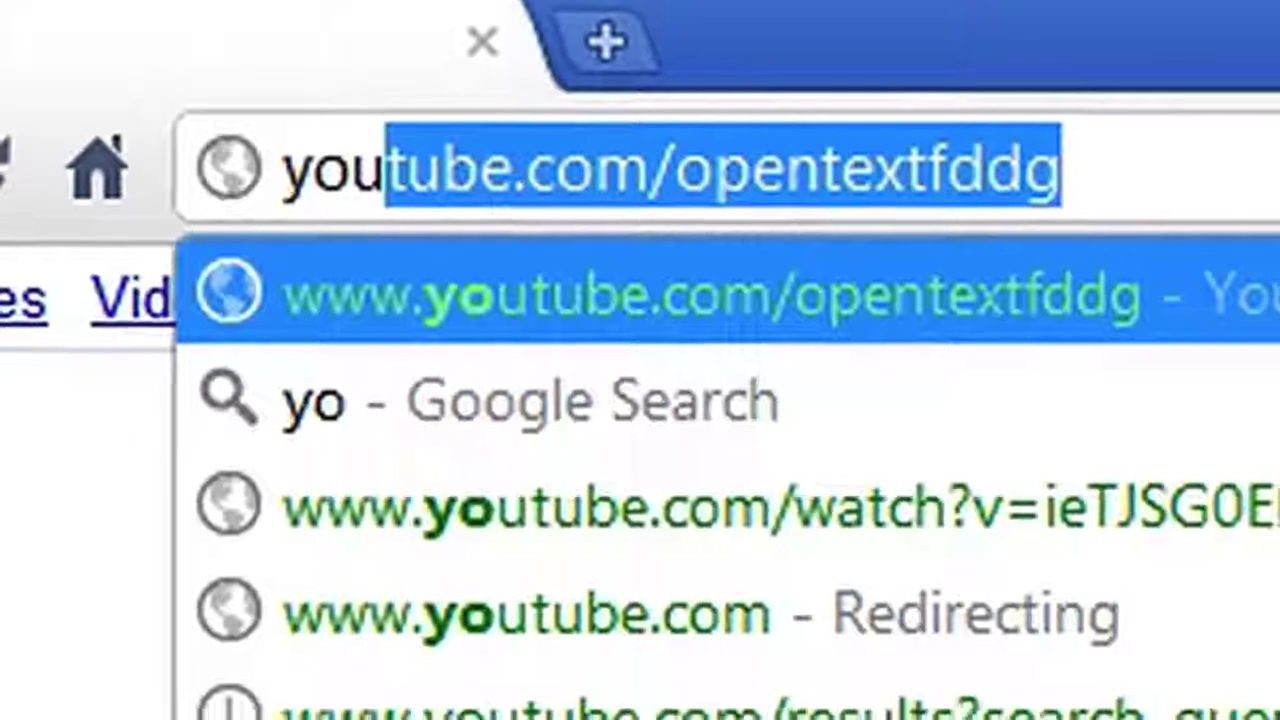
{"action": "key", "text": "Return"}
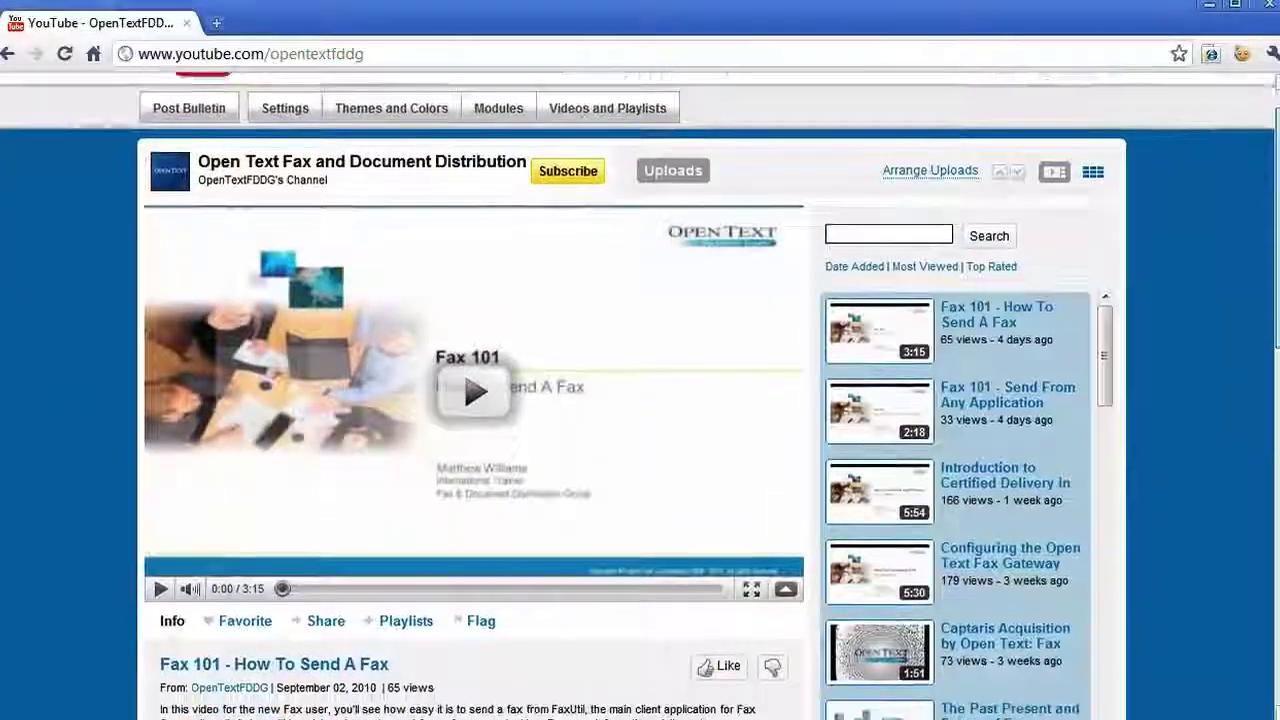
{"action": "scroll", "coordinate": [640, 400], "scroll_direction": "down", "scroll_amount": 2}
{"action": "scroll", "coordinate": [480, 400], "scroll_direction": "down", "scroll_amount": 1}
{"action": "left_click_drag", "start_coordinate": [1106, 227], "coordinate": [1106, 285]}
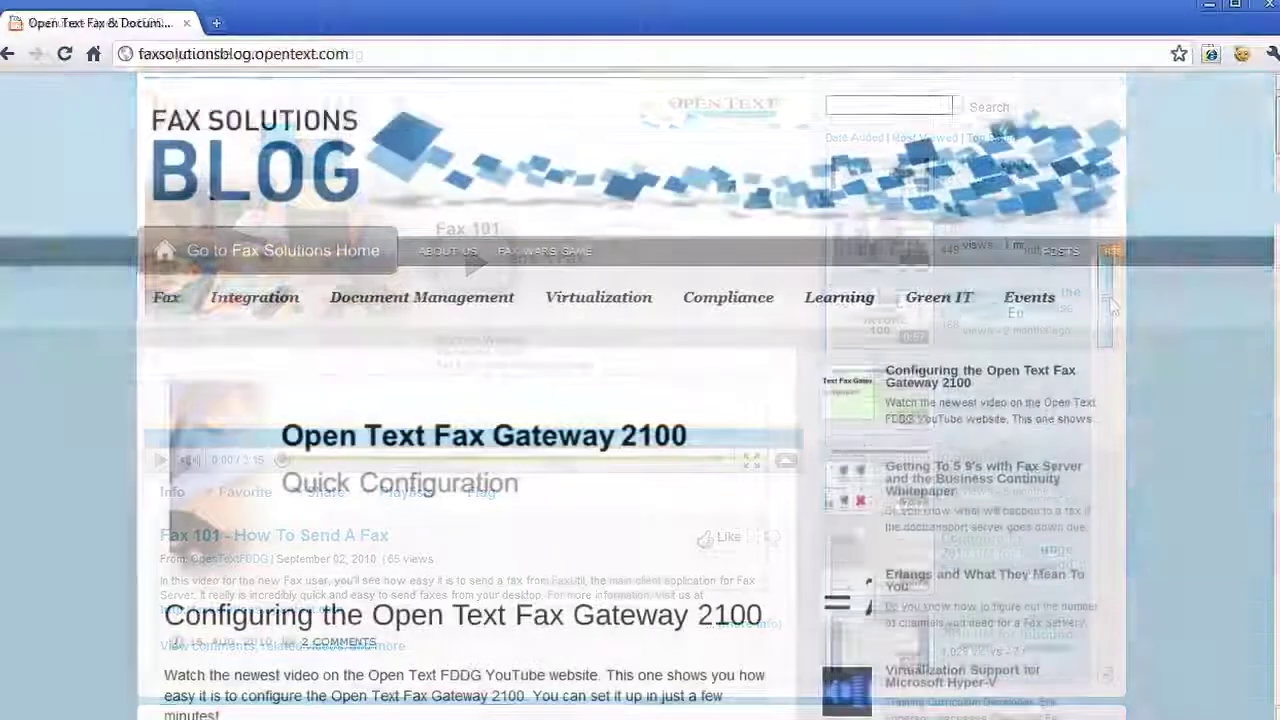
{"action": "scroll", "coordinate": [640, 400], "scroll_direction": "down", "scroll_amount": 6}
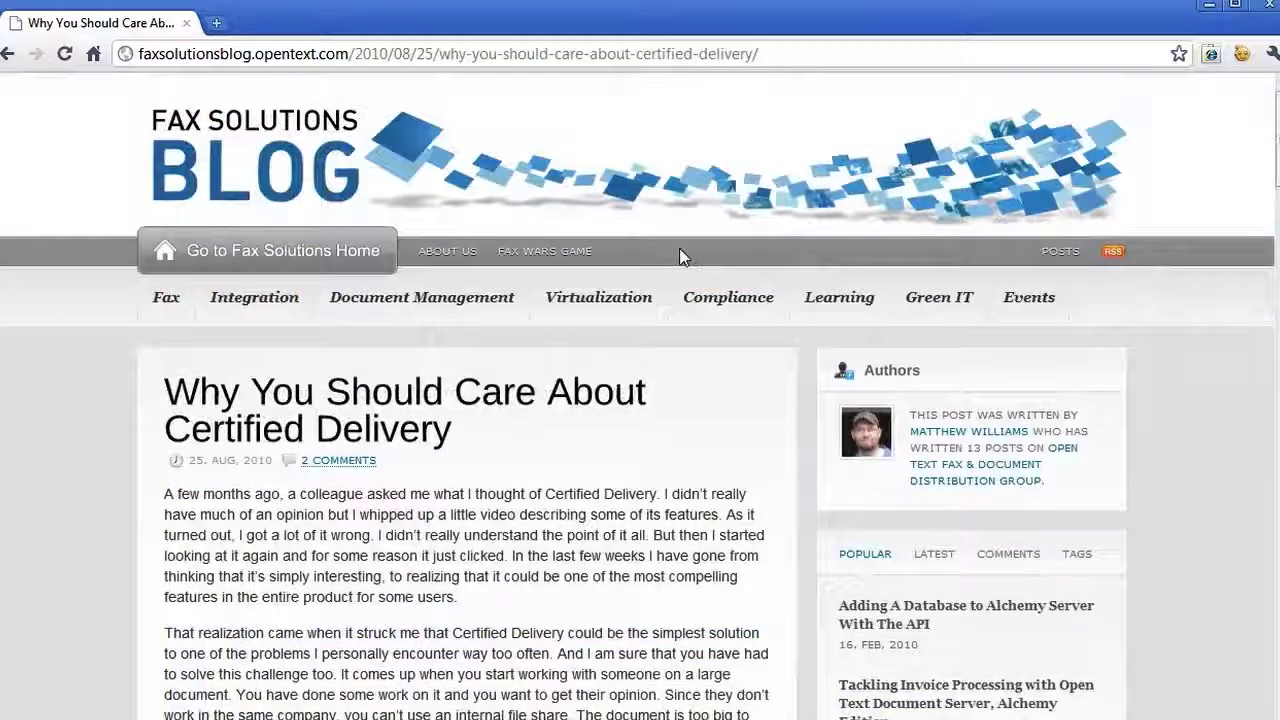
Step: Open the Twitter profile via /tec autocomplete, then type 'Great video!!!' as a blog comment
{"action": "left_click", "coordinate": [226, 53]}
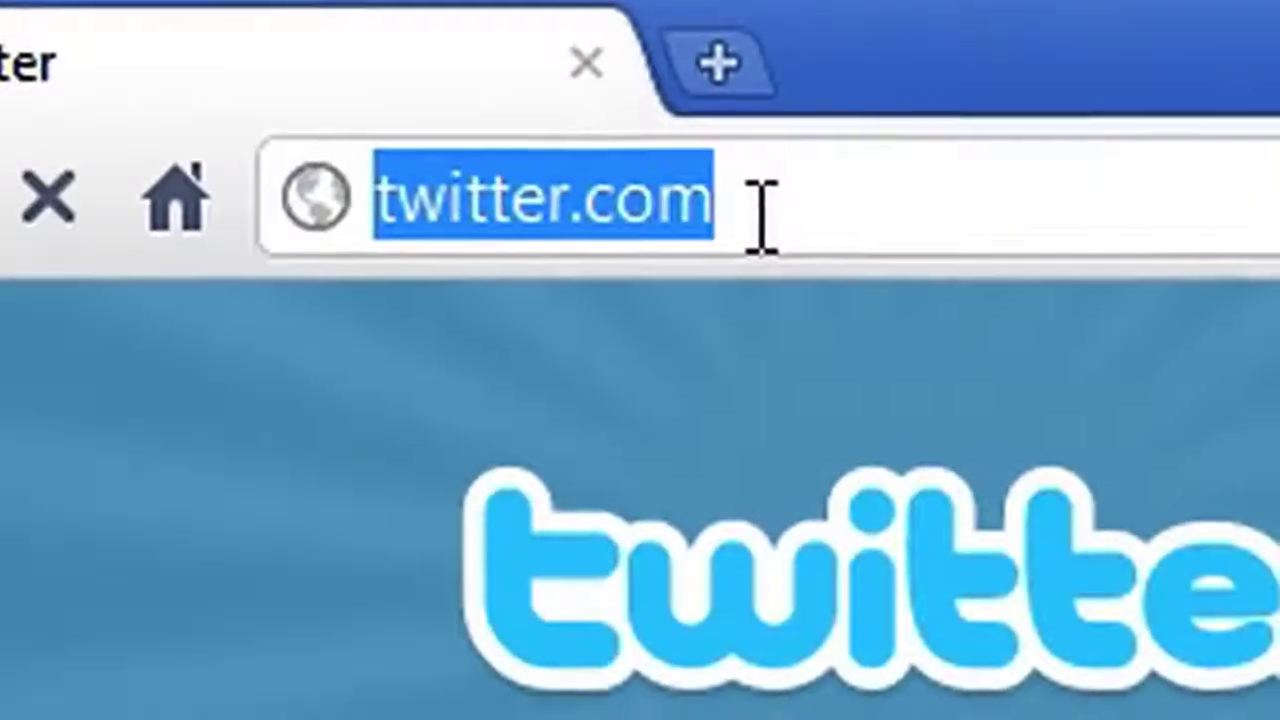
{"action": "left_click", "coordinate": [226, 53]}
{"action": "type", "text": "/technovangelist"}
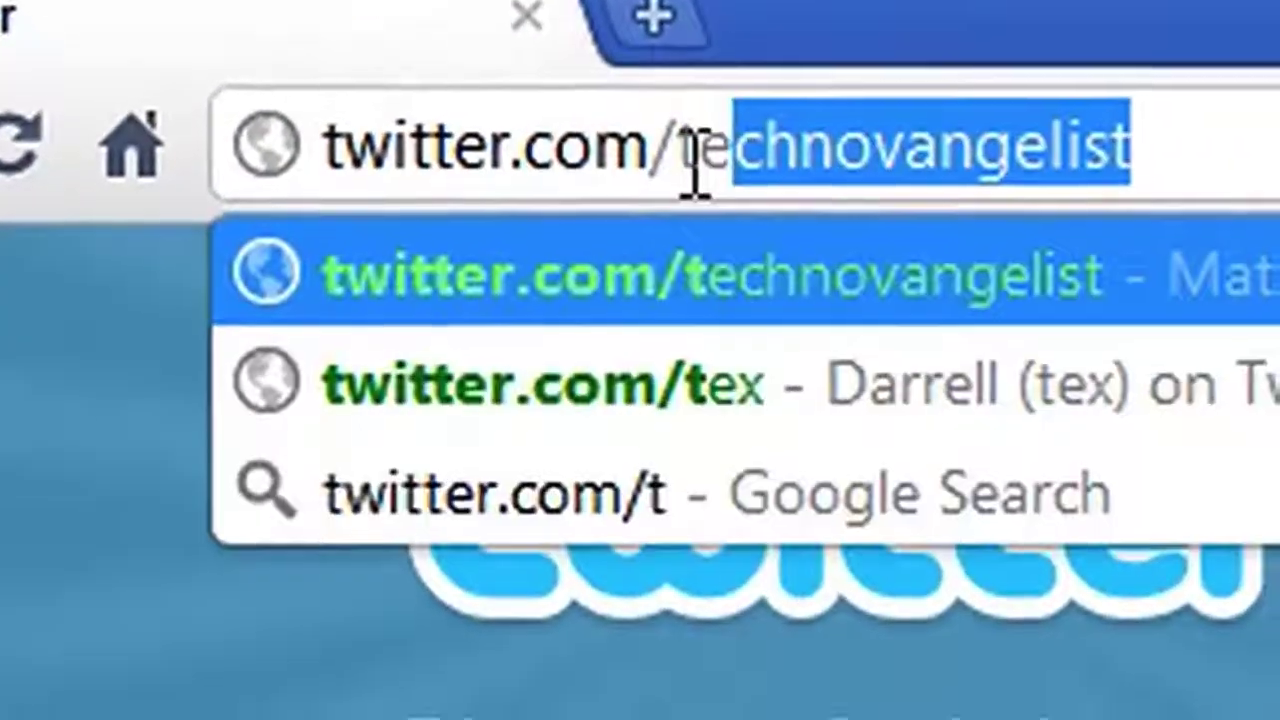
{"action": "key", "text": "Return"}
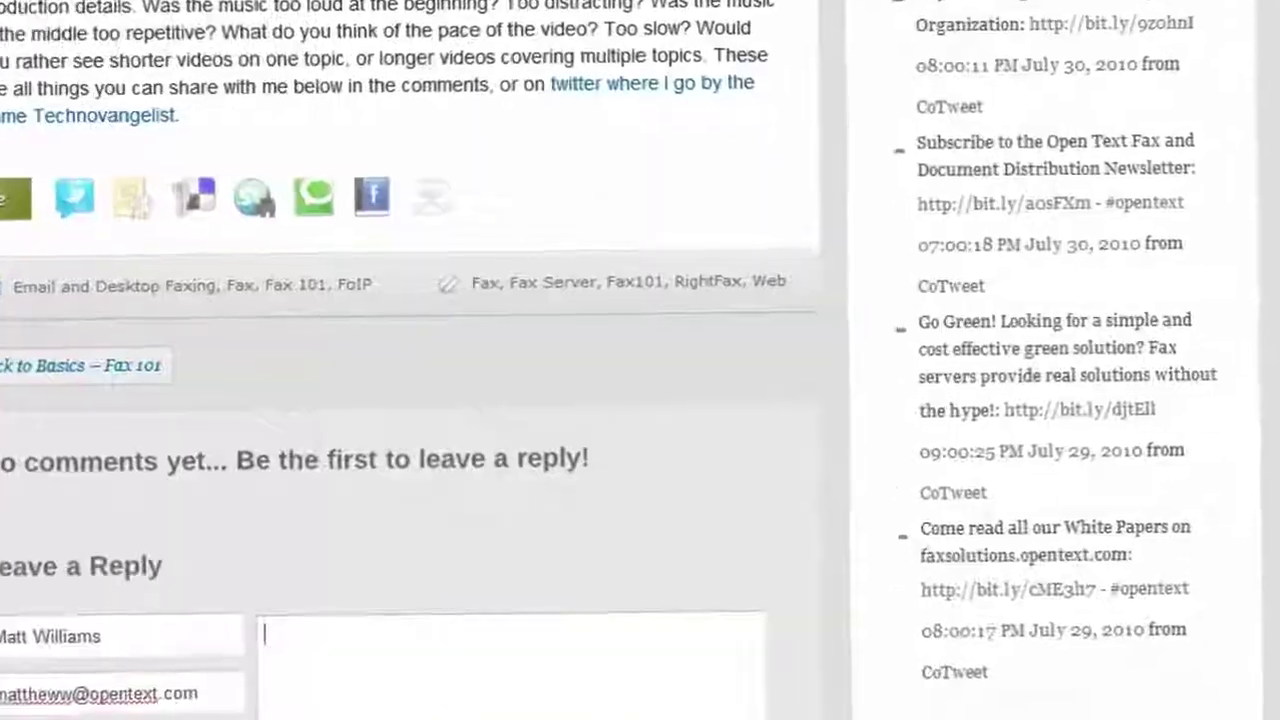
{"action": "type", "text": "Great "}
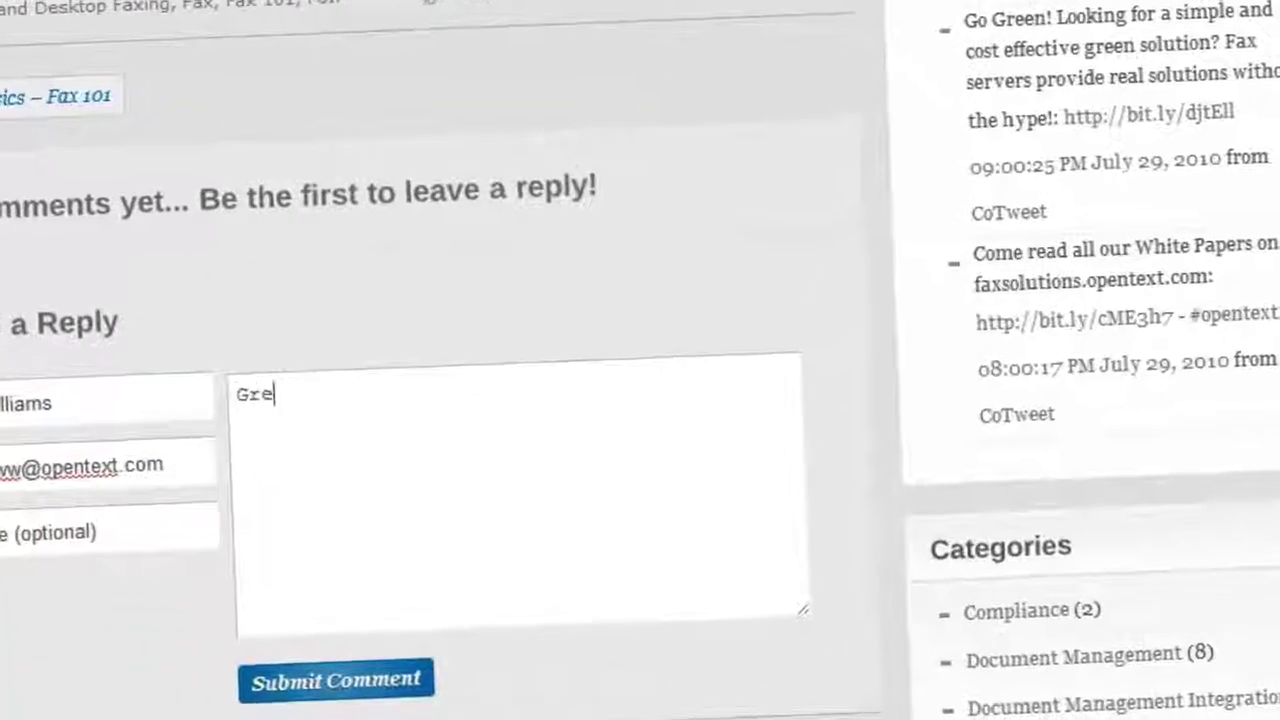
{"action": "type", "text": "video"}
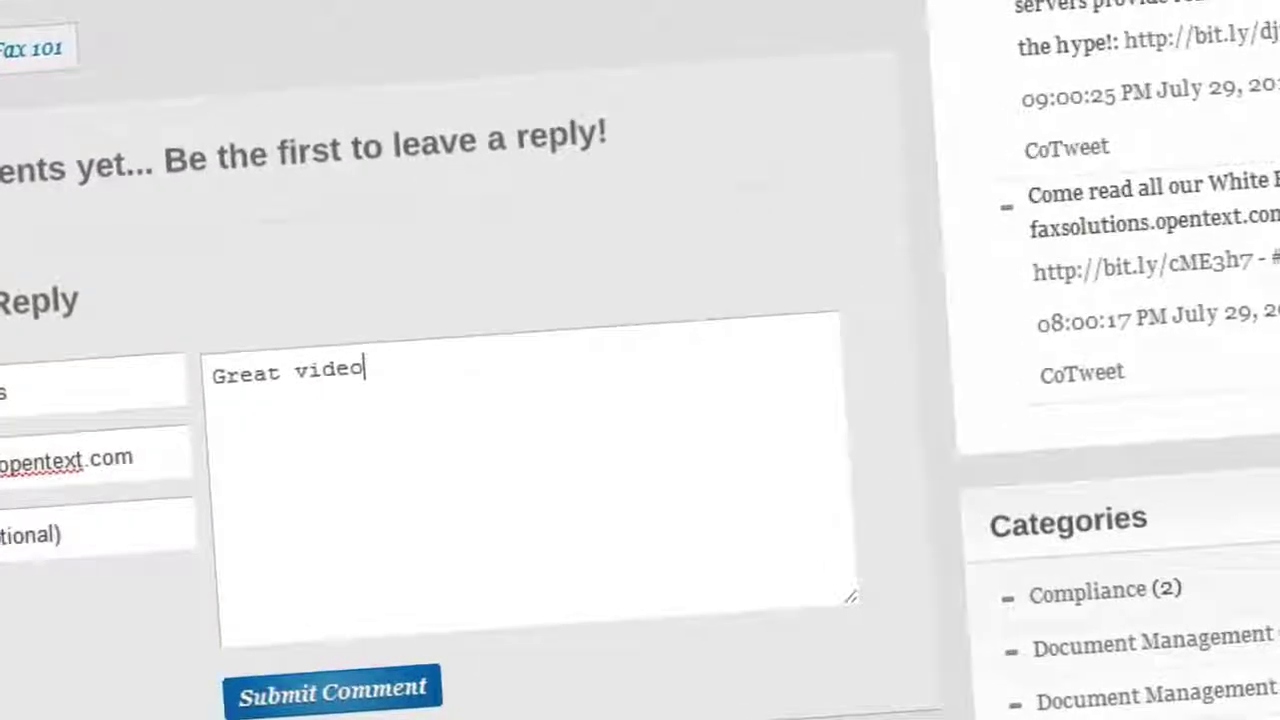
{"action": "type", "text": "!!!"}
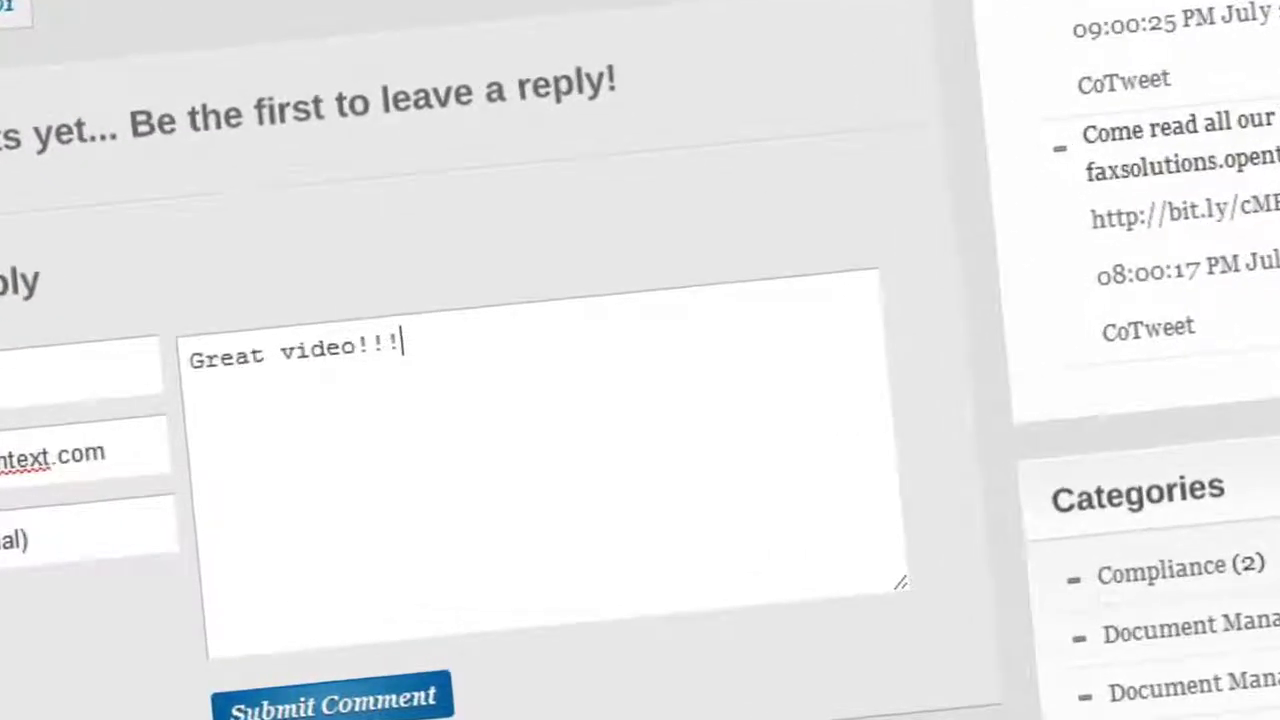